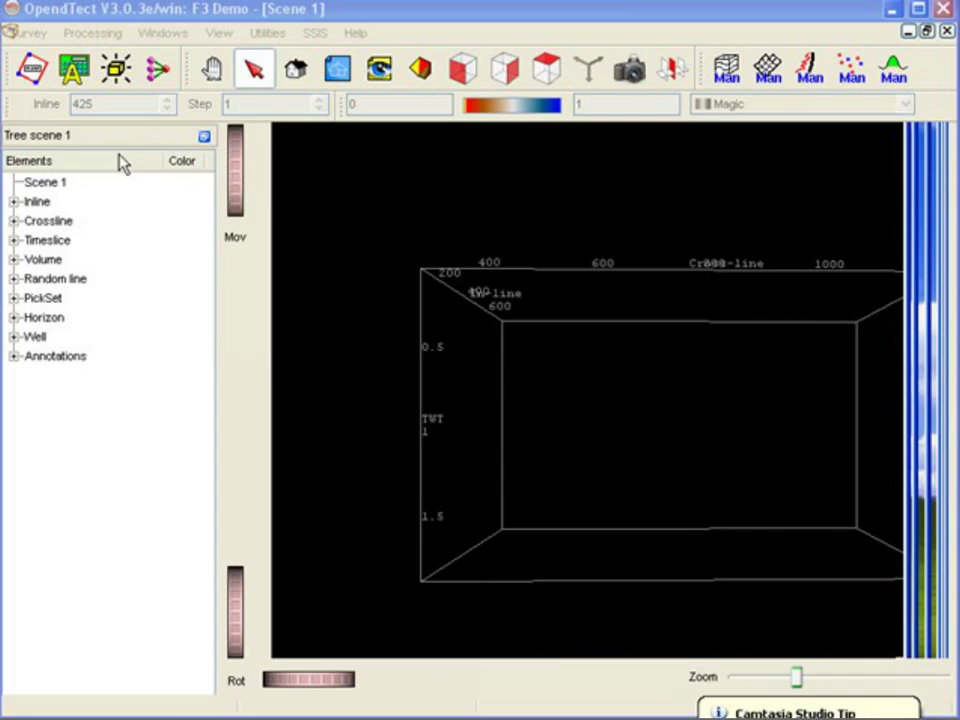
# Add inline 425 to the scene and load the All lines stored cube onto it.
pyautogui.rightClick(43, 208)
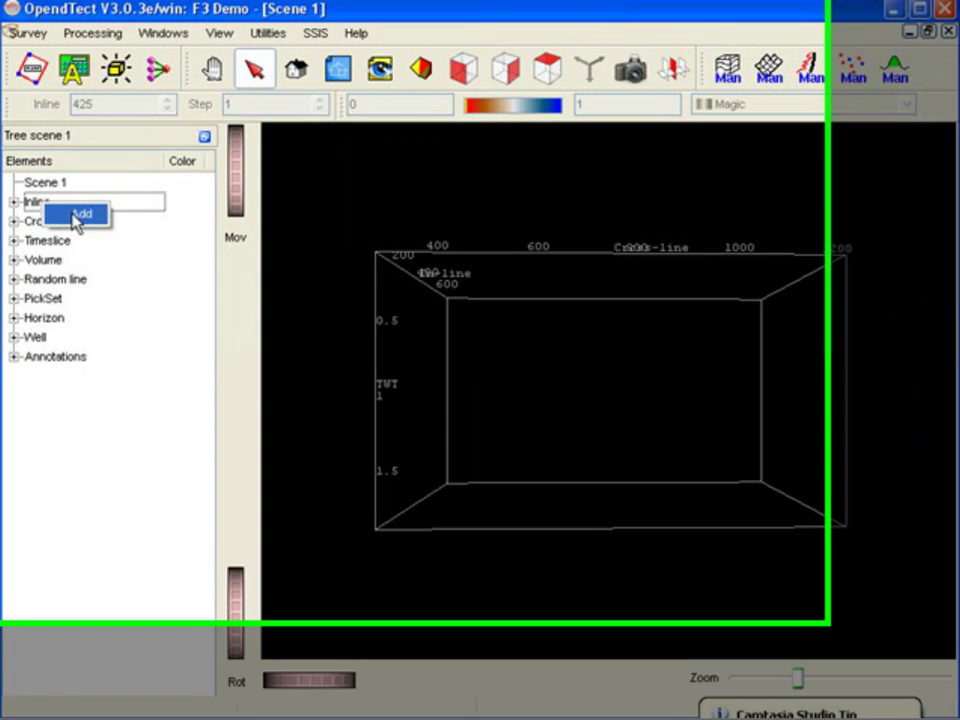
pyautogui.click(77, 217)
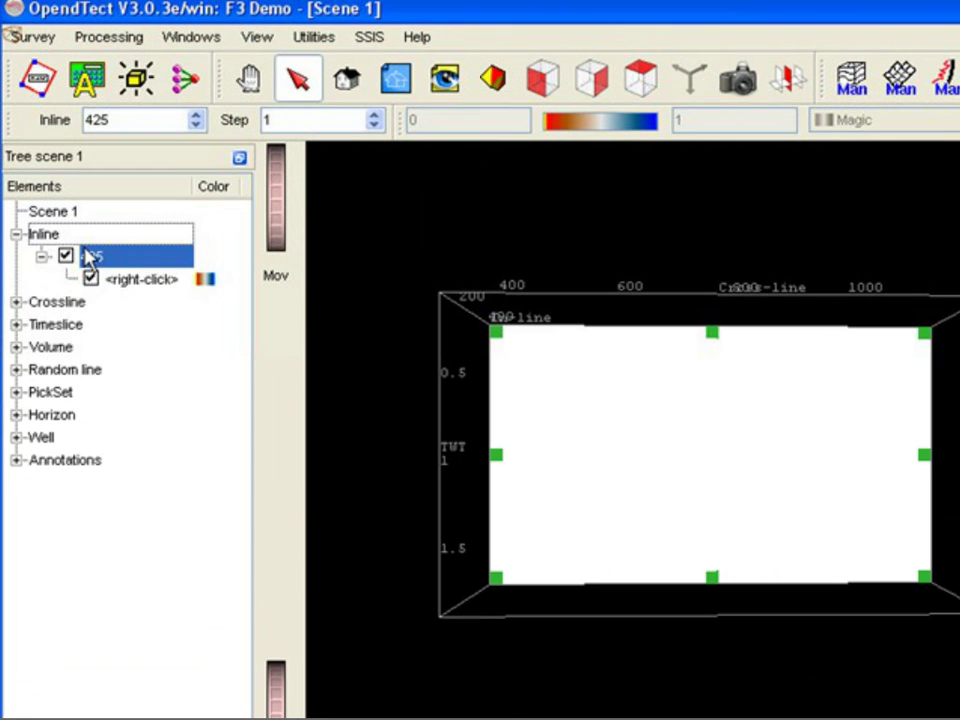
pyautogui.rightClick(135, 283)
pyautogui.moveTo(182, 296)
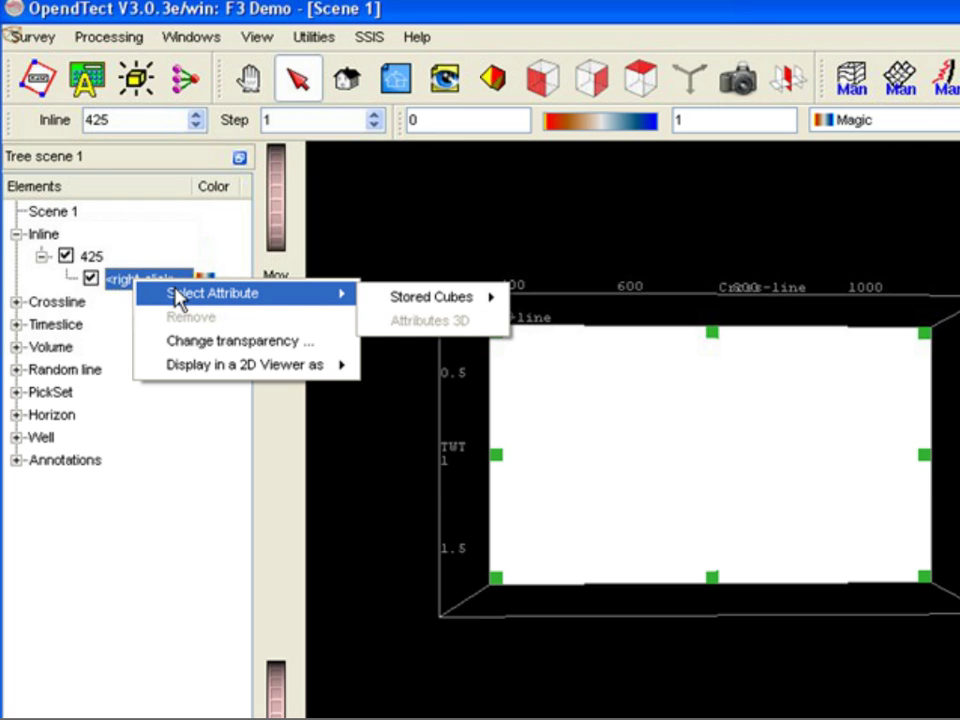
pyautogui.moveTo(439, 304)
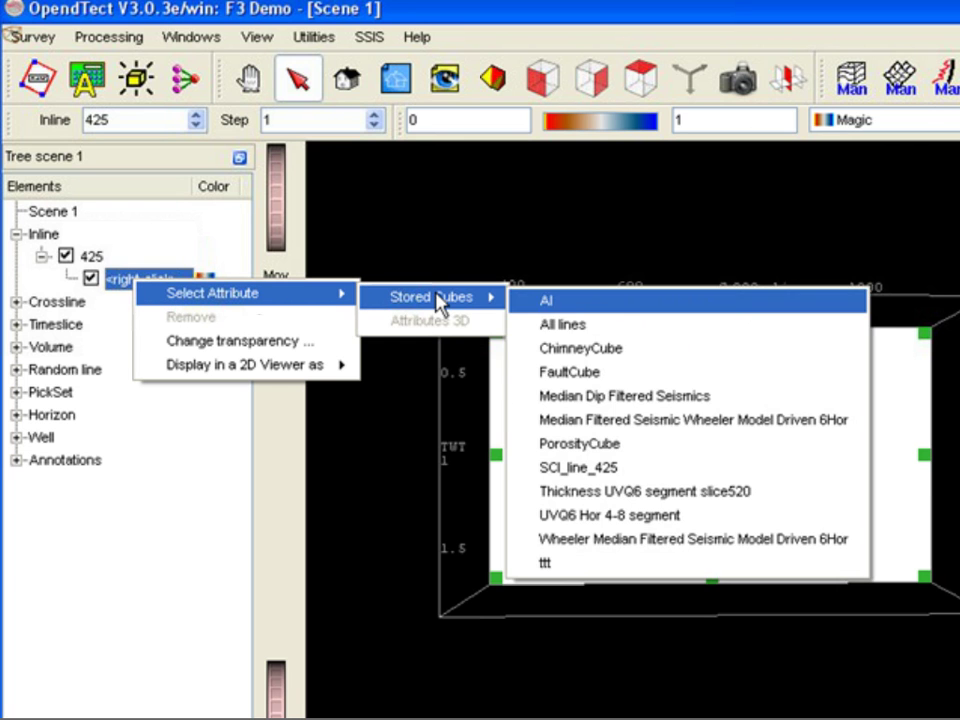
pyautogui.click(563, 326)
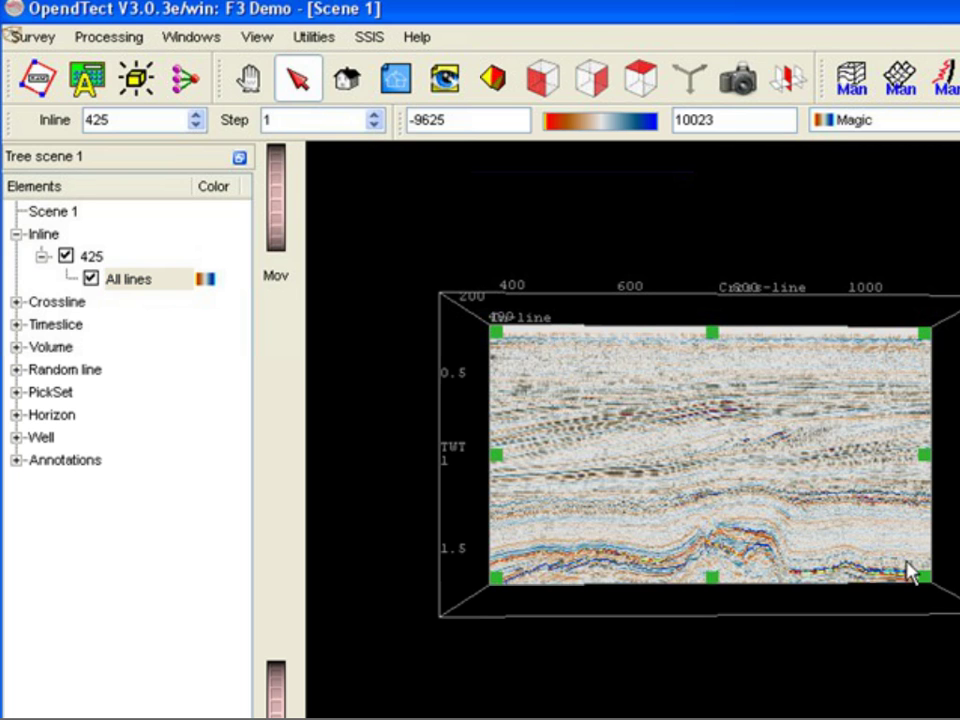
# Crop inline 425 to a smaller central sub-area and make its colour range symmetrical at -9248 to 9248.
pyautogui.moveTo(925, 578); pyautogui.dragTo(698, 479)
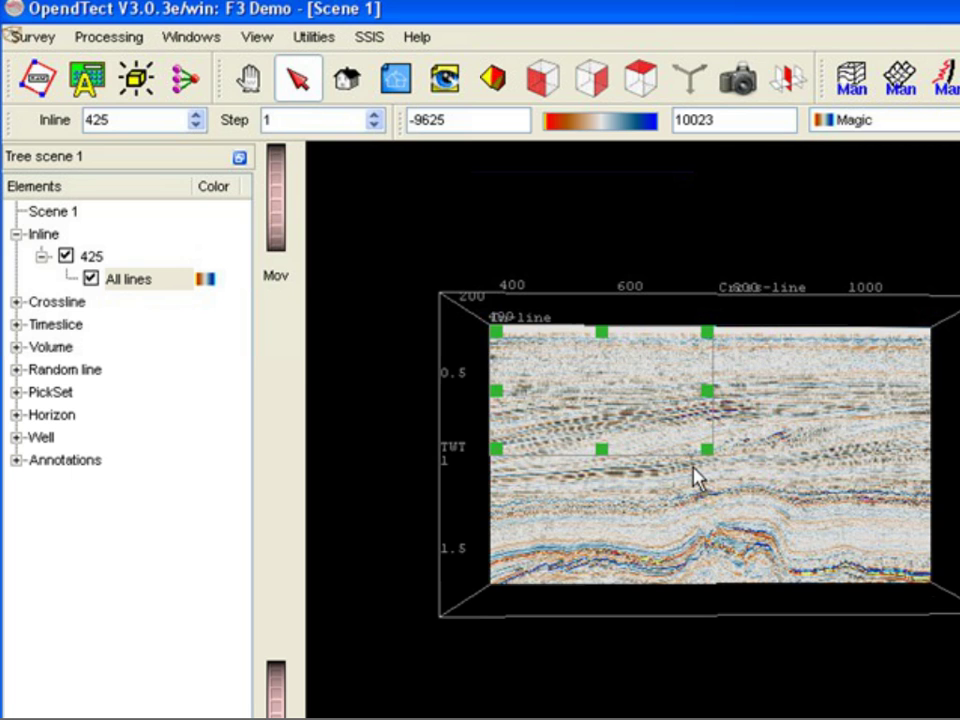
pyautogui.moveTo(647, 426); pyautogui.dragTo(778, 461)
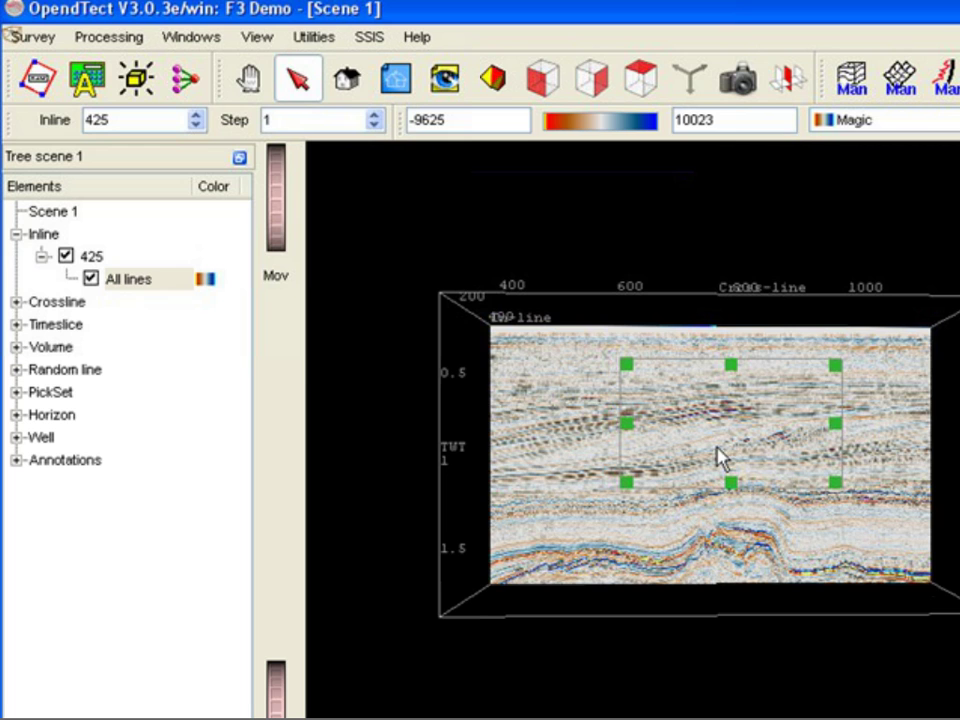
pyautogui.click(417, 409)
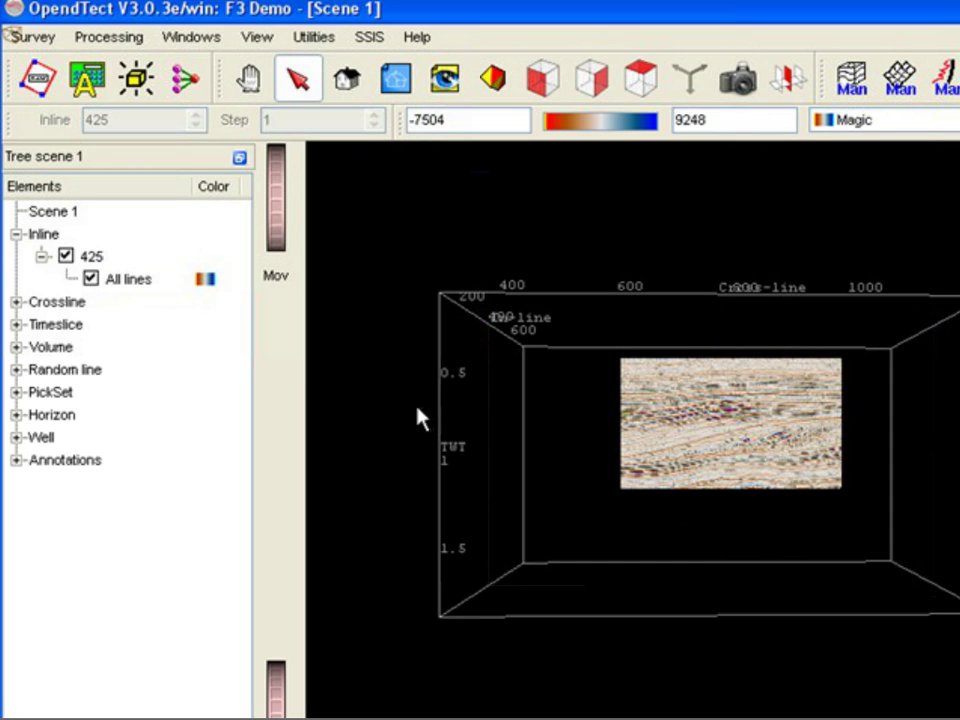
pyautogui.rightClick(601, 125)
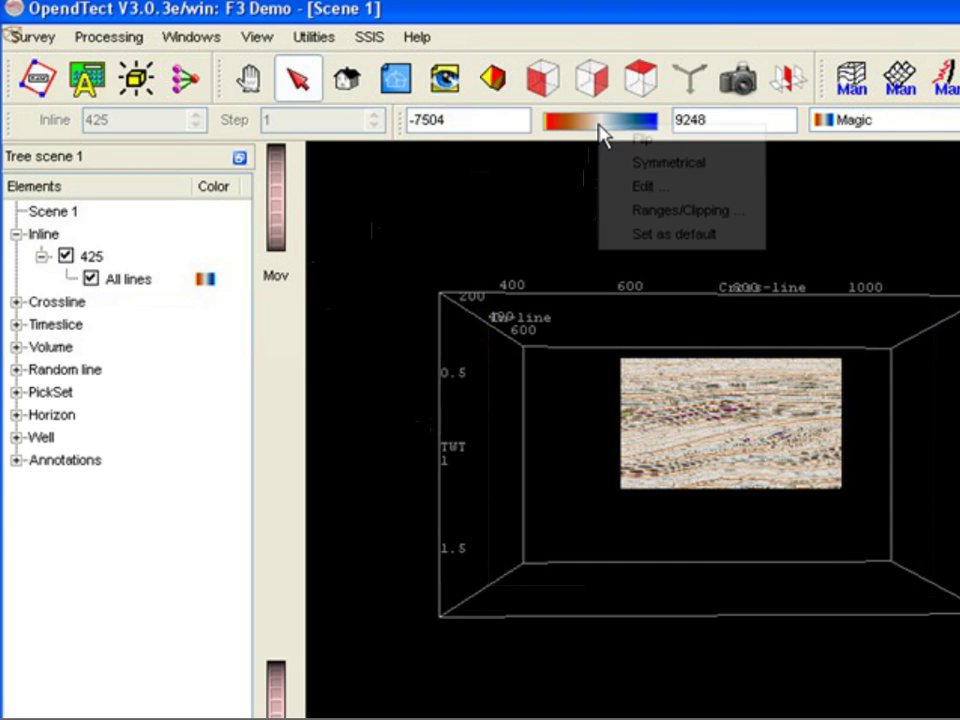
pyautogui.click(632, 165)
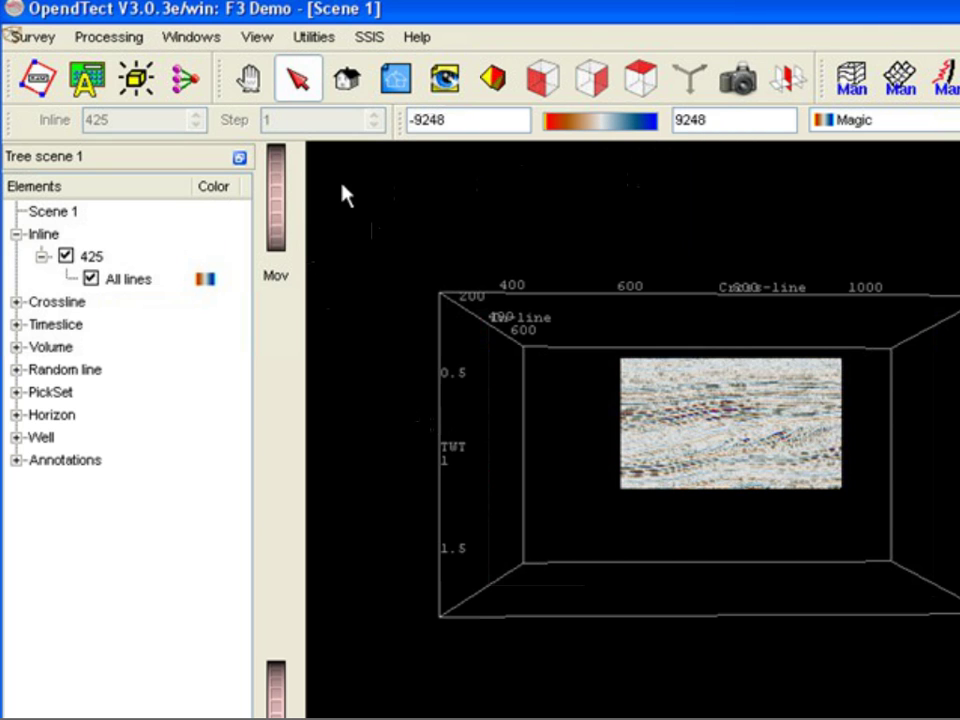
# Zoom in on the section and add a second, empty attribute layer to inline 425.
pyautogui.moveTo(280, 191); pyautogui.dragTo(274, 242)
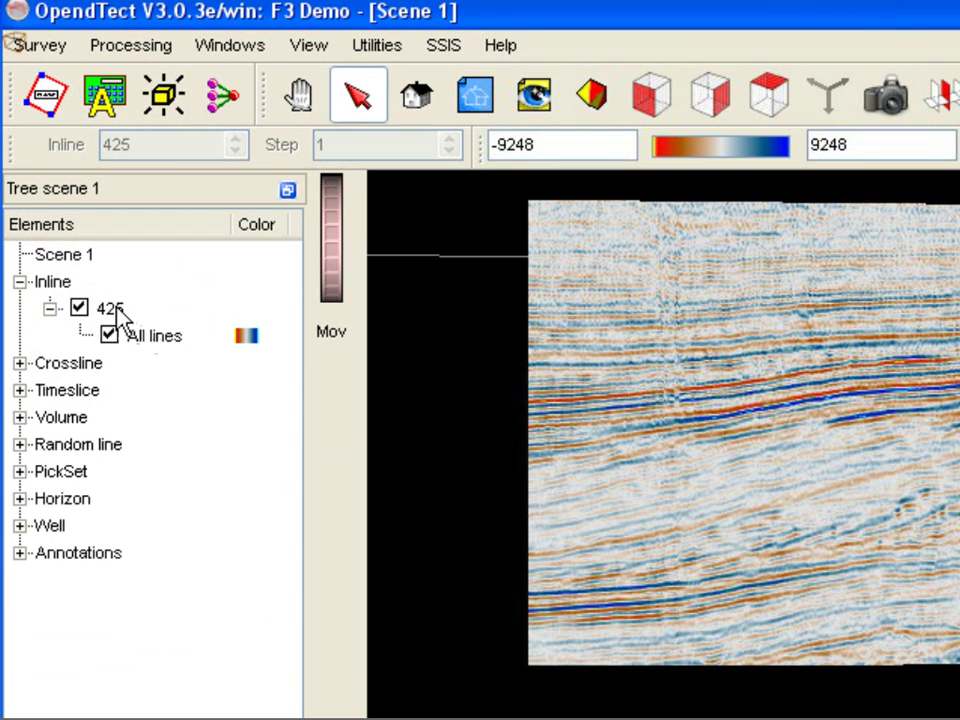
pyautogui.click(117, 307)
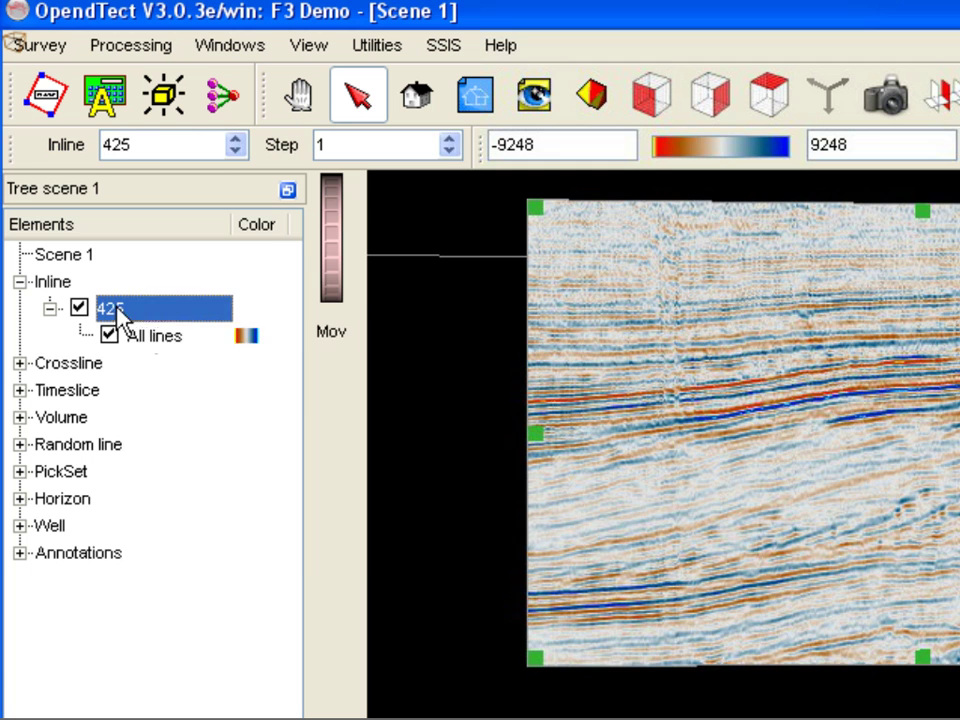
pyautogui.rightClick(121, 313)
pyautogui.click(146, 325)
pyautogui.click(170, 336)
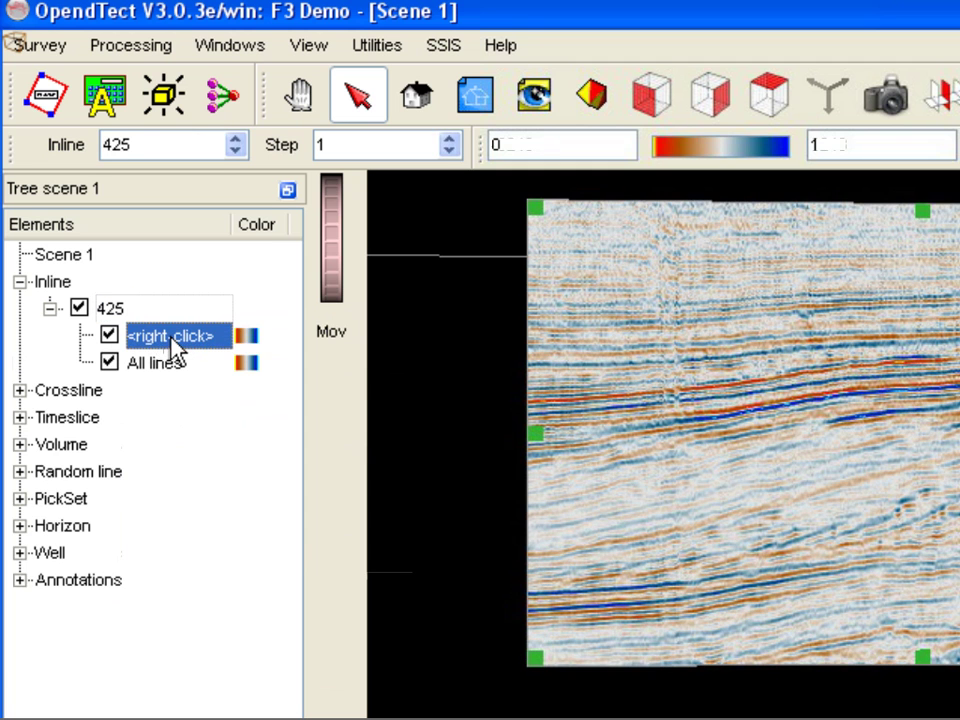
# Open the Attribute Set editor and choose Energy as the attribute type.
pyautogui.click(104, 102)
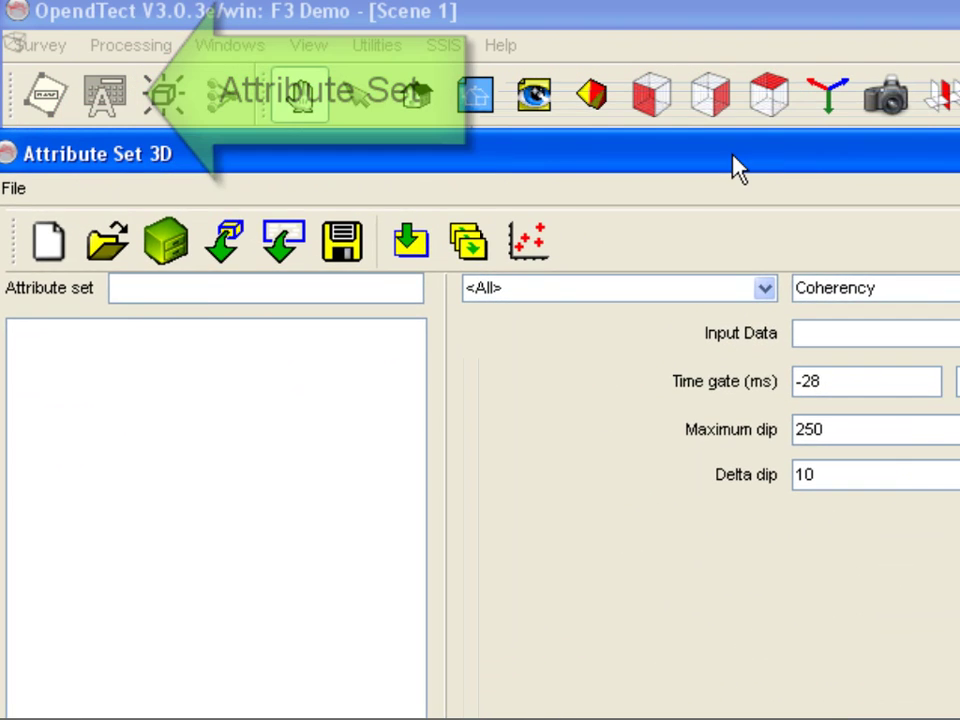
pyautogui.moveTo(733, 157); pyautogui.dragTo(733, 262)
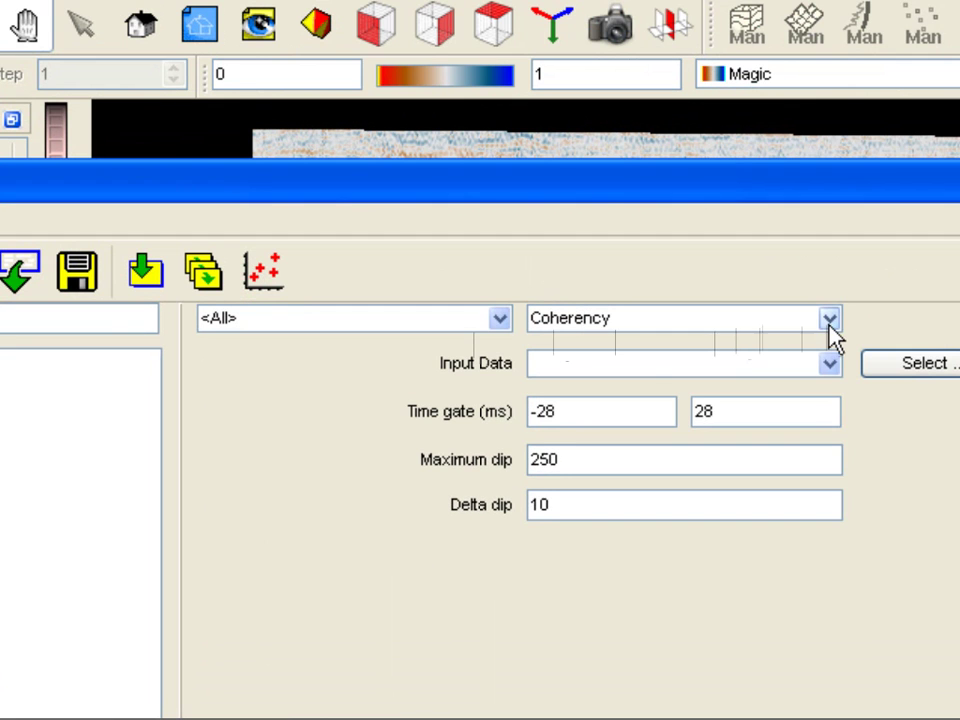
pyautogui.click(959, 378)
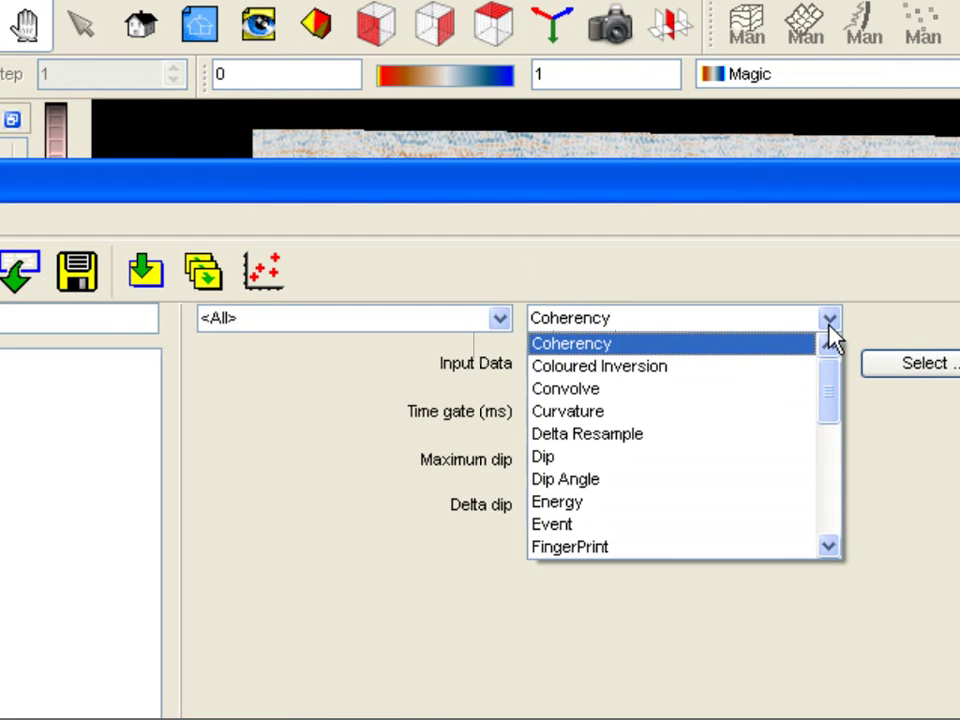
pyautogui.click(596, 502)
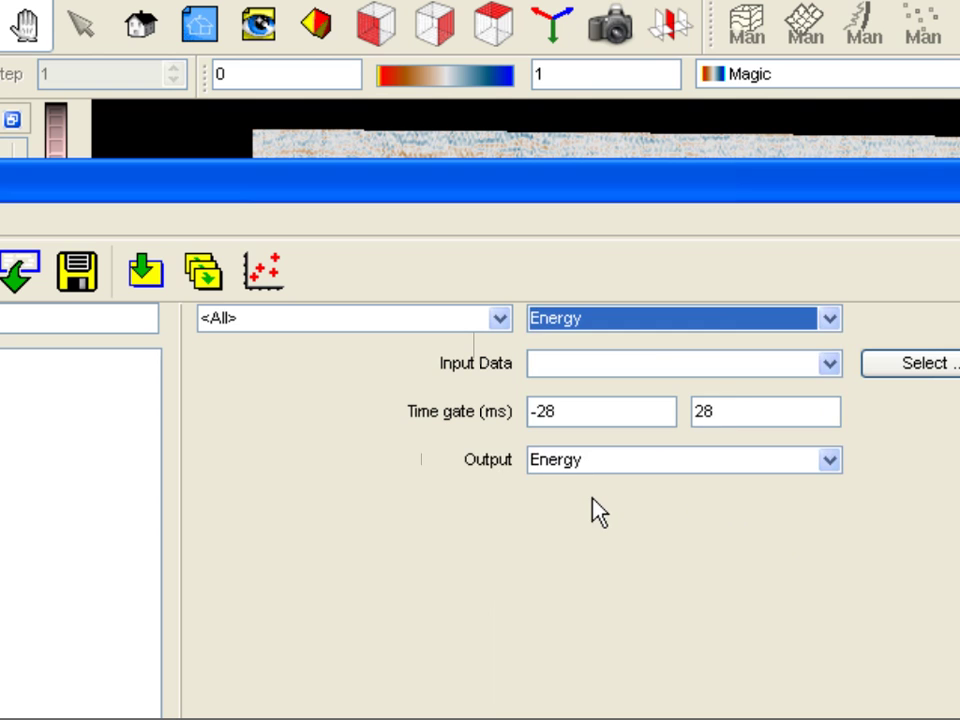
# Use All lines as input, name the attribute Energy, and add it to the attribute set.
pyautogui.click(915, 366)
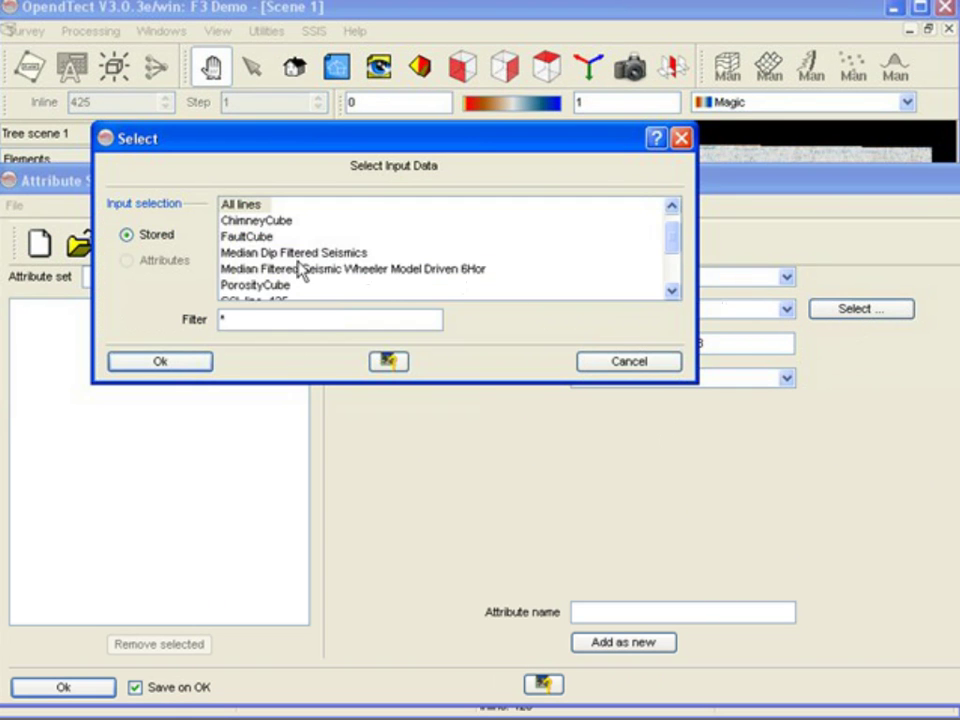
pyautogui.scroll(-1, 253, 265)
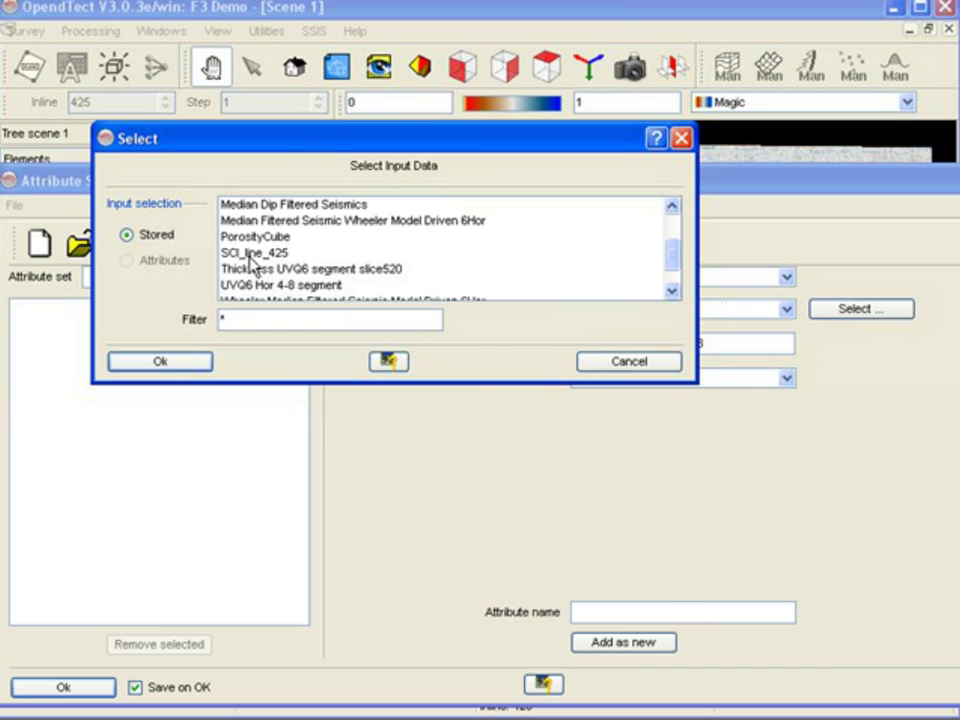
pyautogui.scroll(1, 253, 265)
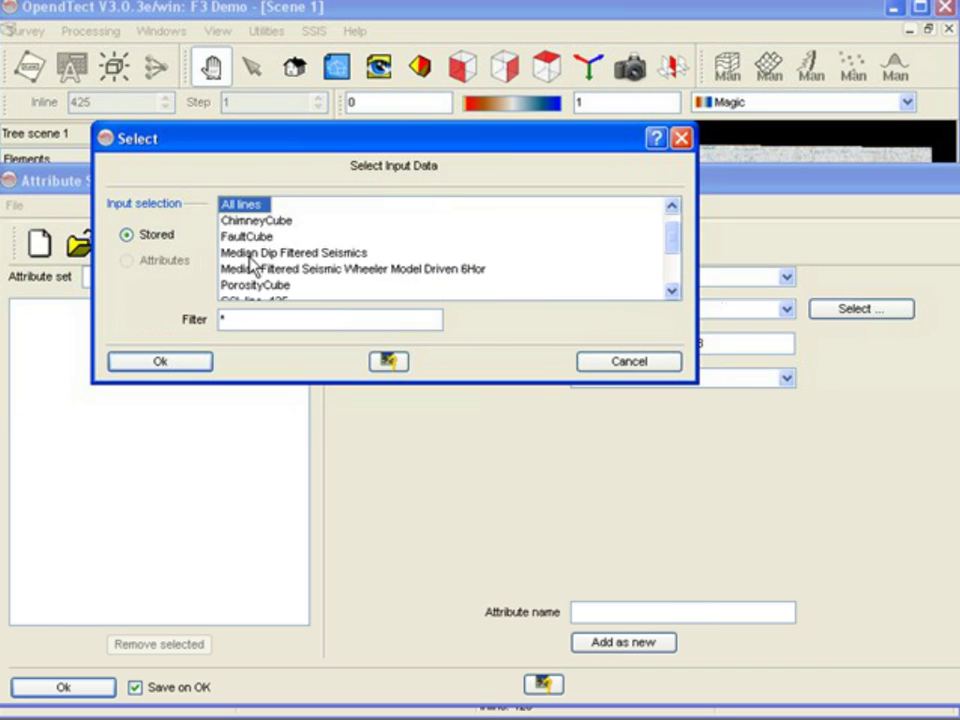
pyautogui.click(186, 364)
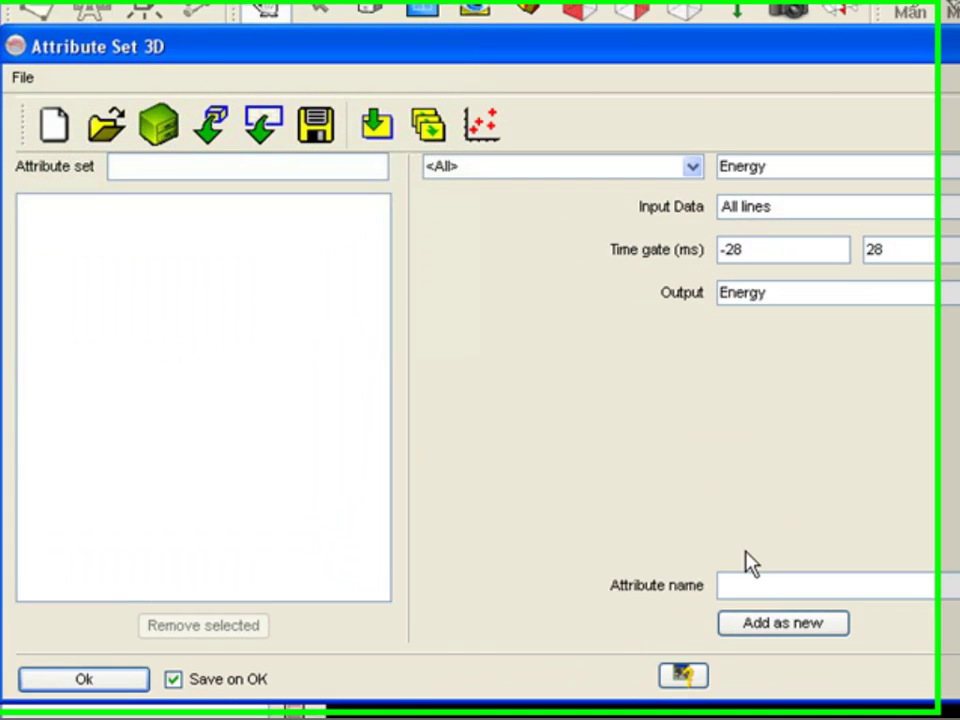
pyautogui.click(636, 546)
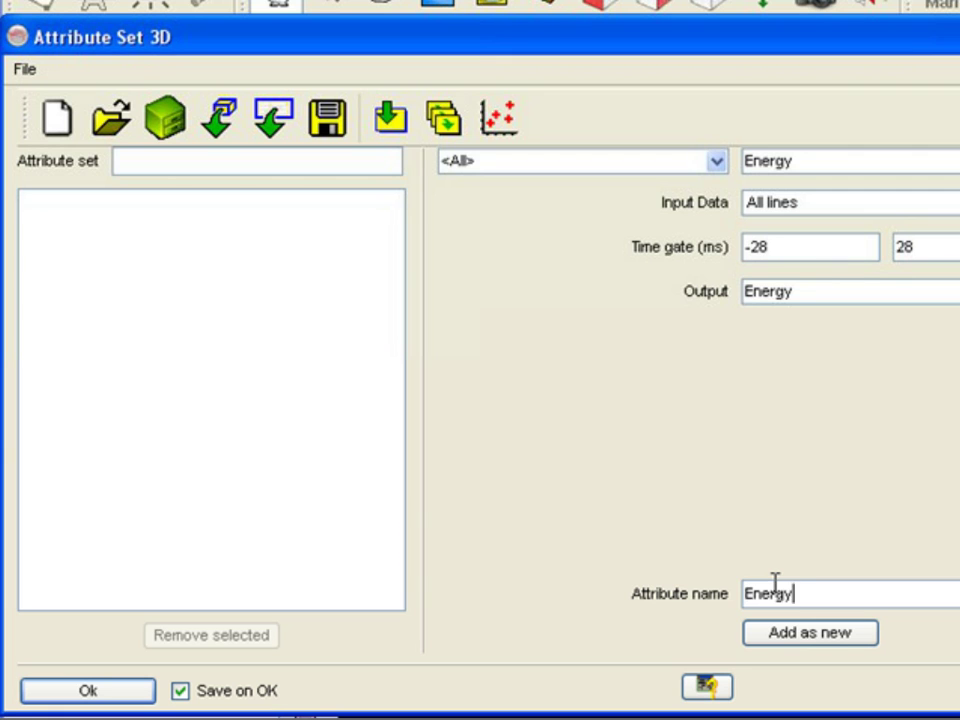
pyautogui.click(824, 636)
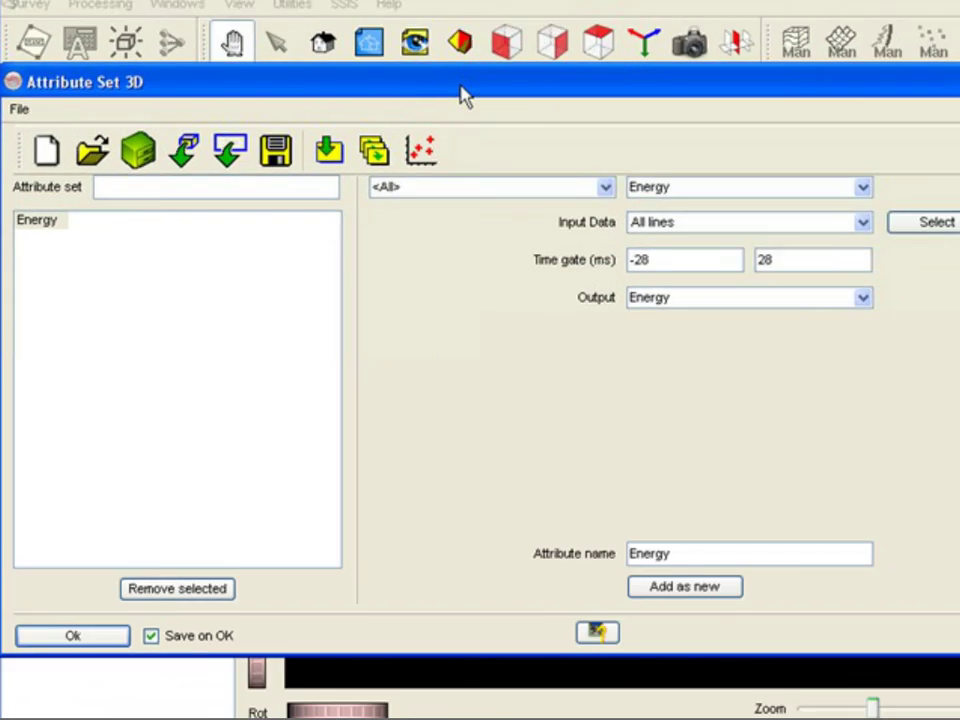
pyautogui.moveTo(548, 54); pyautogui.dragTo(426, 516)
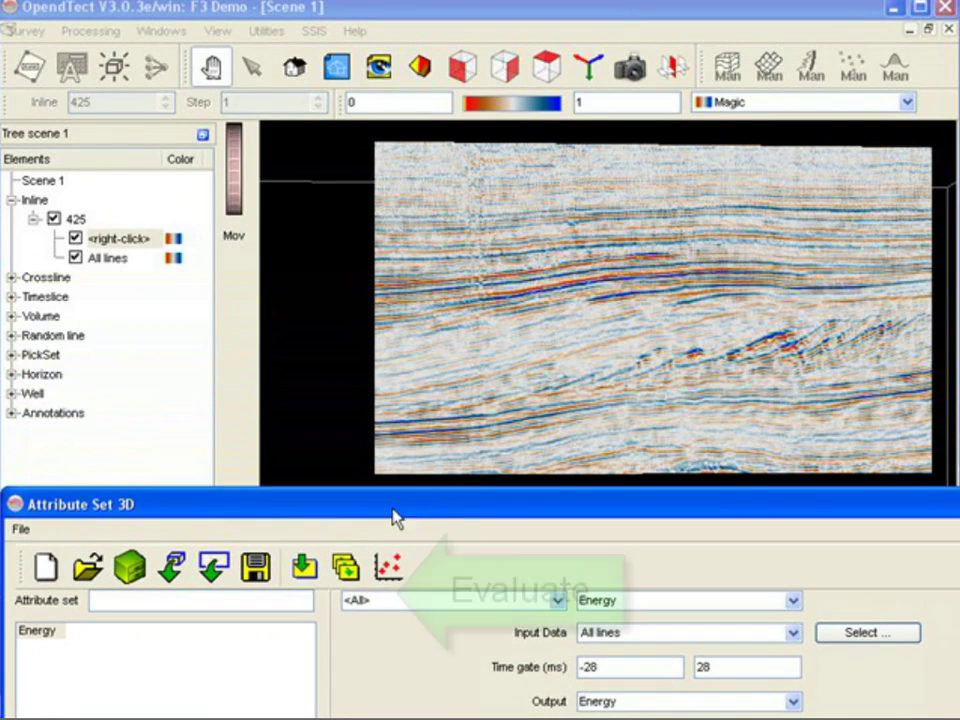
# Evaluate the Energy time gate starting at [0,0] with -4/+4 ms increments over 10 slices.
pyautogui.click(346, 567)
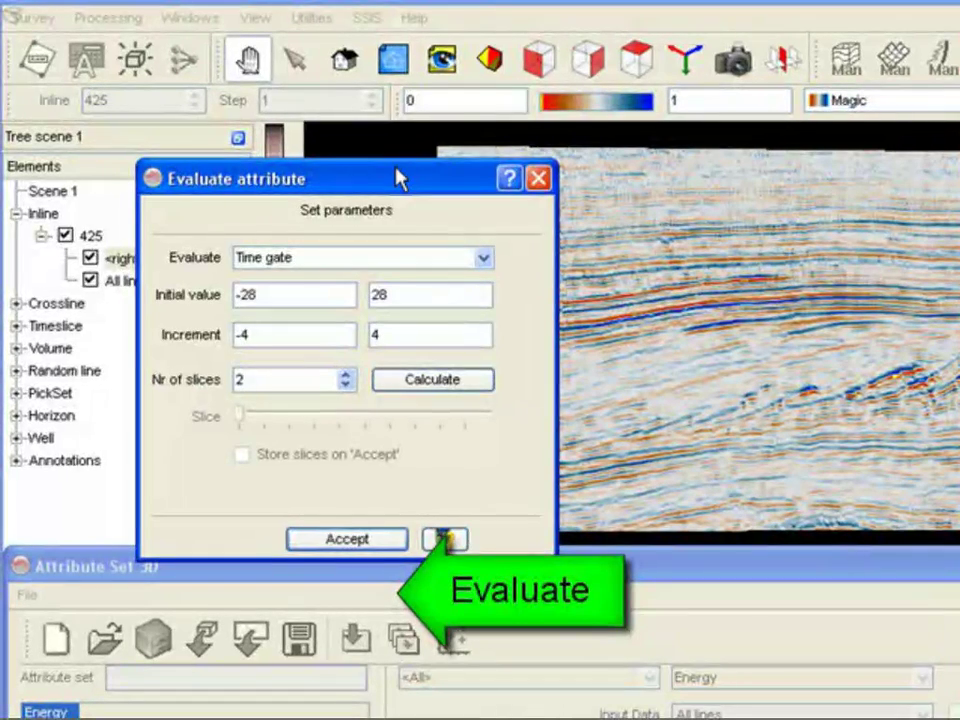
pyautogui.moveTo(397, 177); pyautogui.dragTo(268, 167)
pyautogui.moveTo(146, 278); pyautogui.dragTo(75, 279)
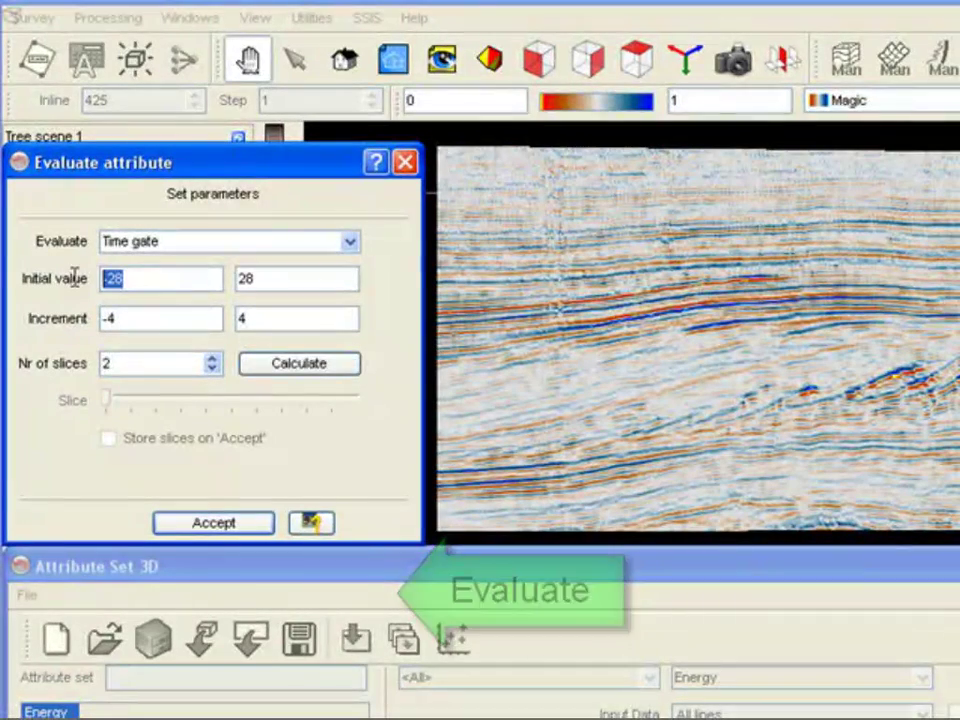
pyautogui.write('0')
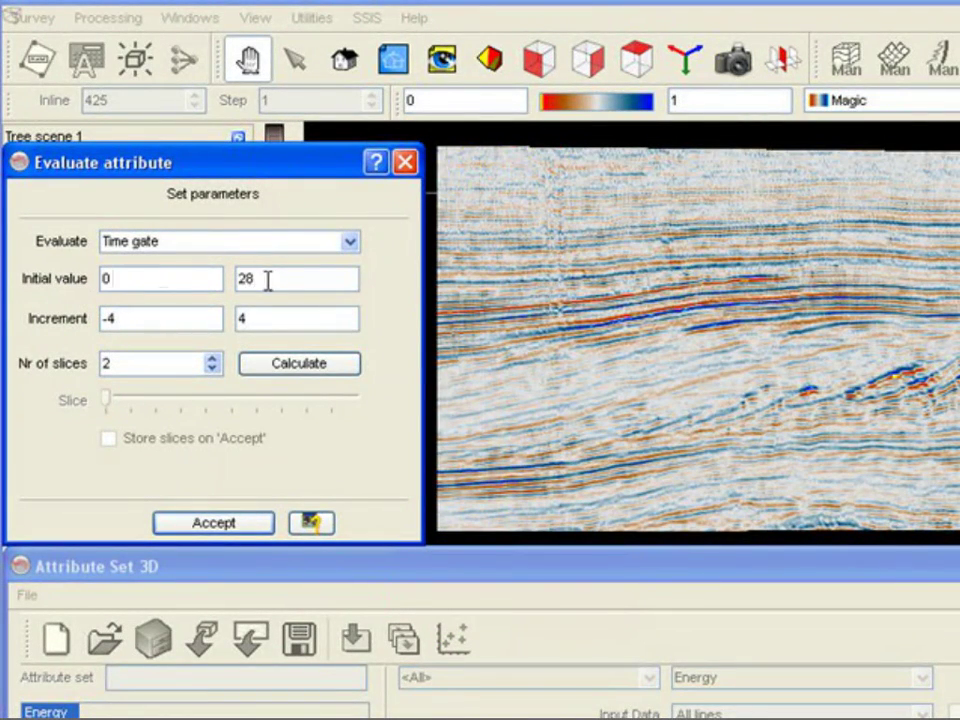
pyautogui.moveTo(268, 279); pyautogui.dragTo(193, 279)
pyautogui.write('0')
pyautogui.click(143, 364)
pyautogui.moveTo(143, 364); pyautogui.dragTo(103, 367)
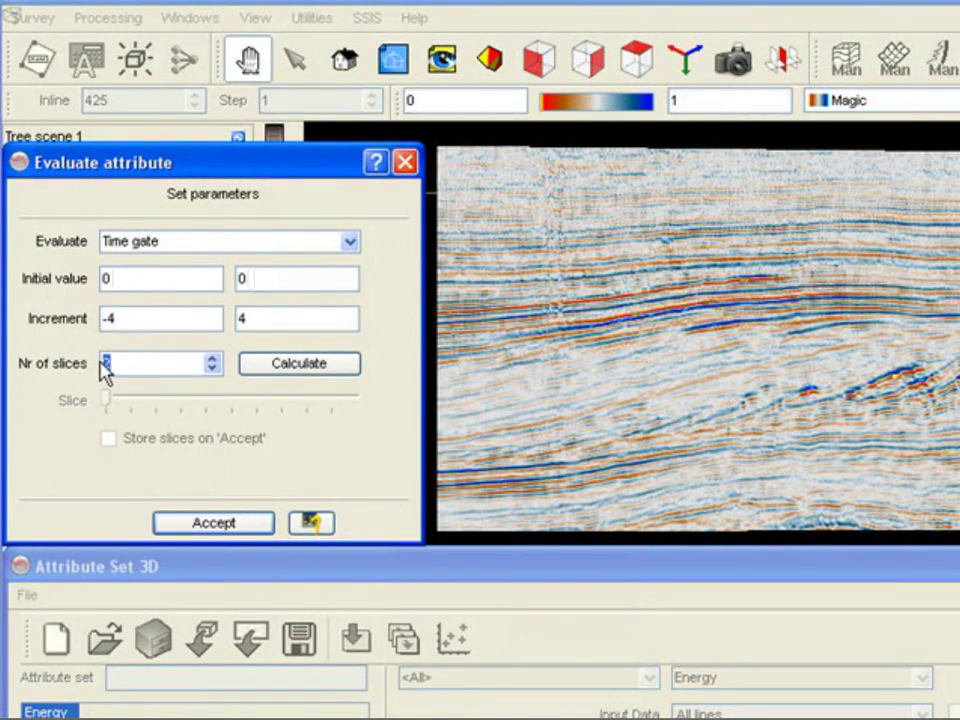
pyautogui.write('10')
pyautogui.click(298, 366)
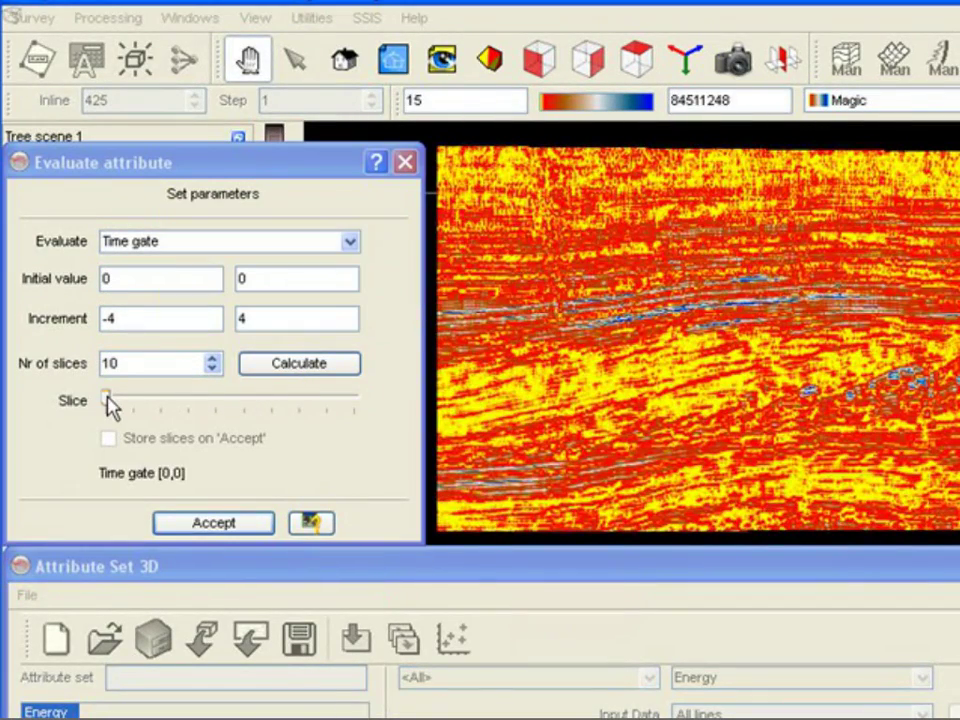
# Step through the evaluation slices to preview the [-16,16] ms Energy time gate on inline 425.
pyautogui.moveTo(111, 403); pyautogui.dragTo(266, 406)
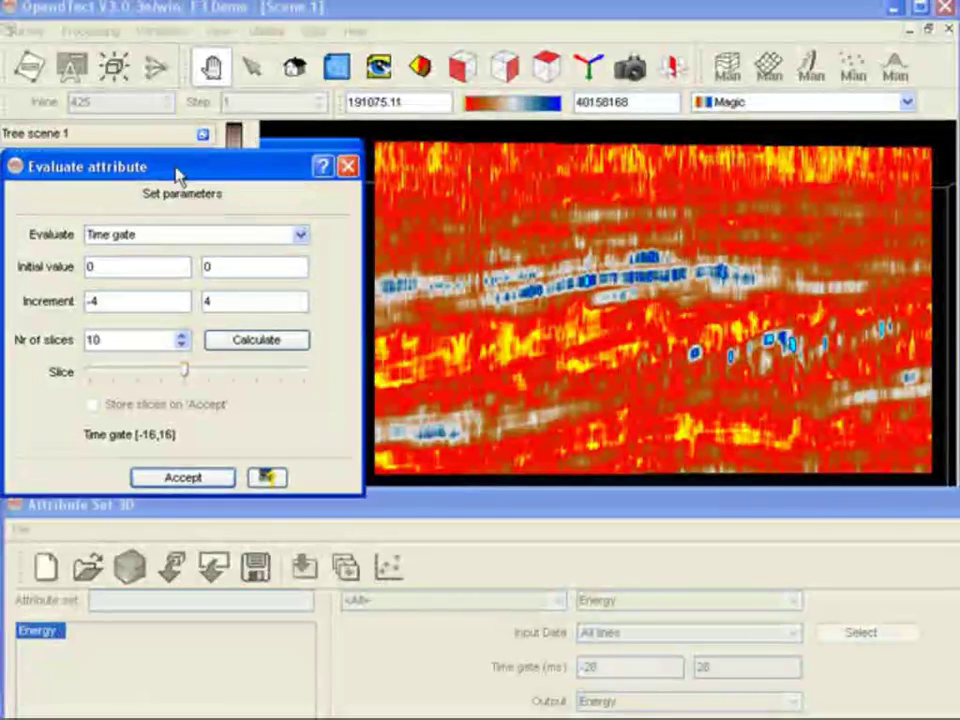
pyautogui.moveTo(178, 172); pyautogui.dragTo(268, 371)
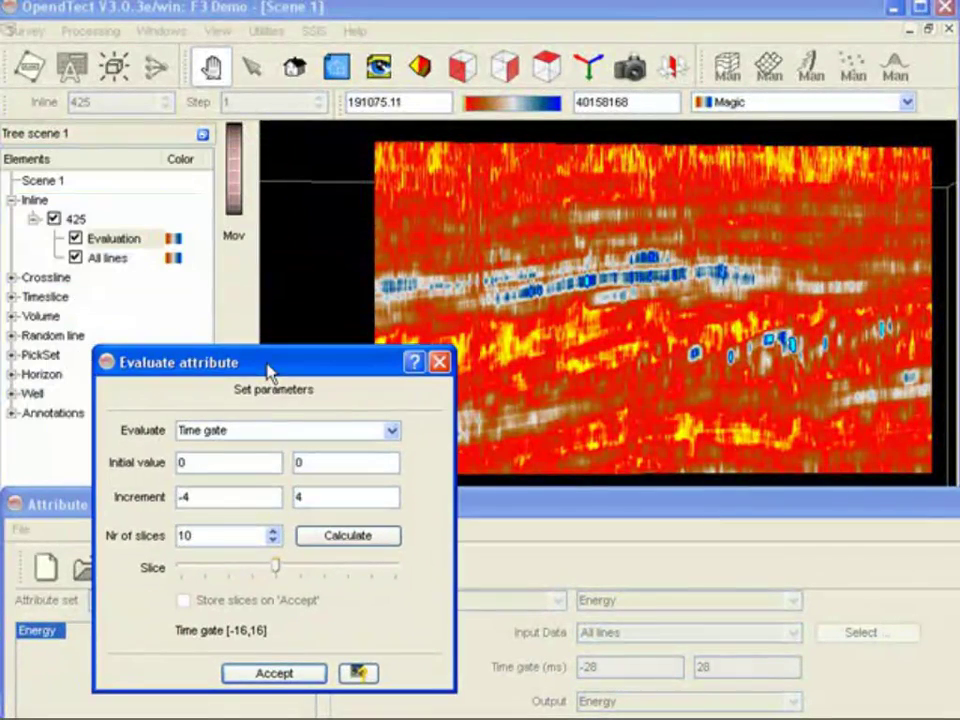
# Toggle the Evaluation layer to compare with the original seismic, then accept the -16/+16 ms gate.
pyautogui.click(75, 239)
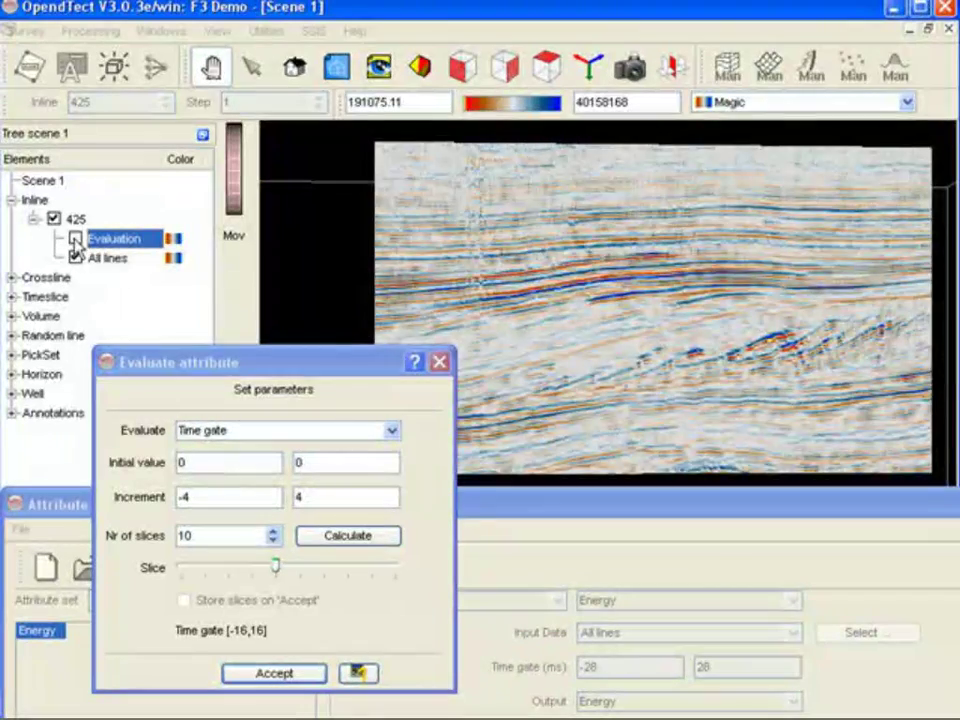
pyautogui.click(75, 239)
pyautogui.click(75, 239)
pyautogui.click(75, 239)
pyautogui.moveTo(221, 374); pyautogui.dragTo(154, 146)
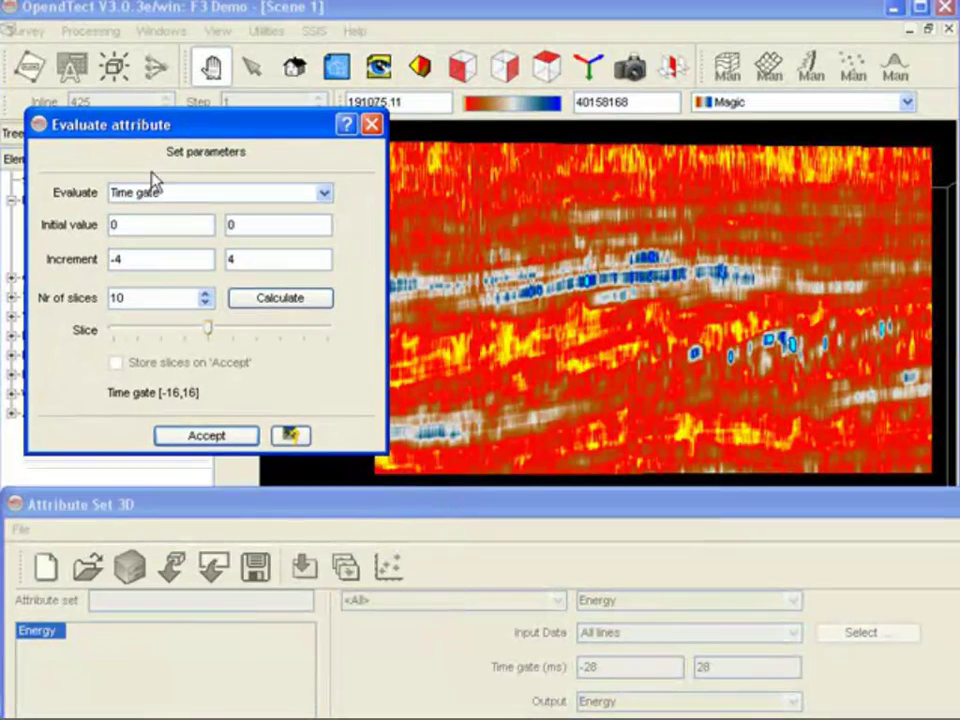
pyautogui.click(206, 436)
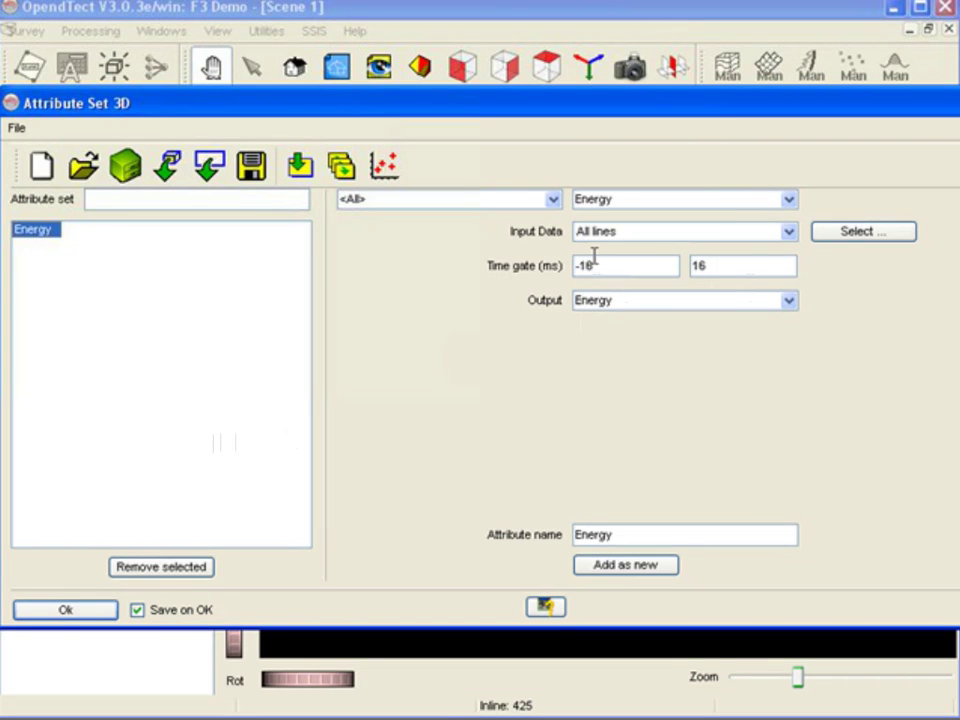
# Confirm the attribute set and enter Energy as the name to save it under.
pyautogui.click(108, 611)
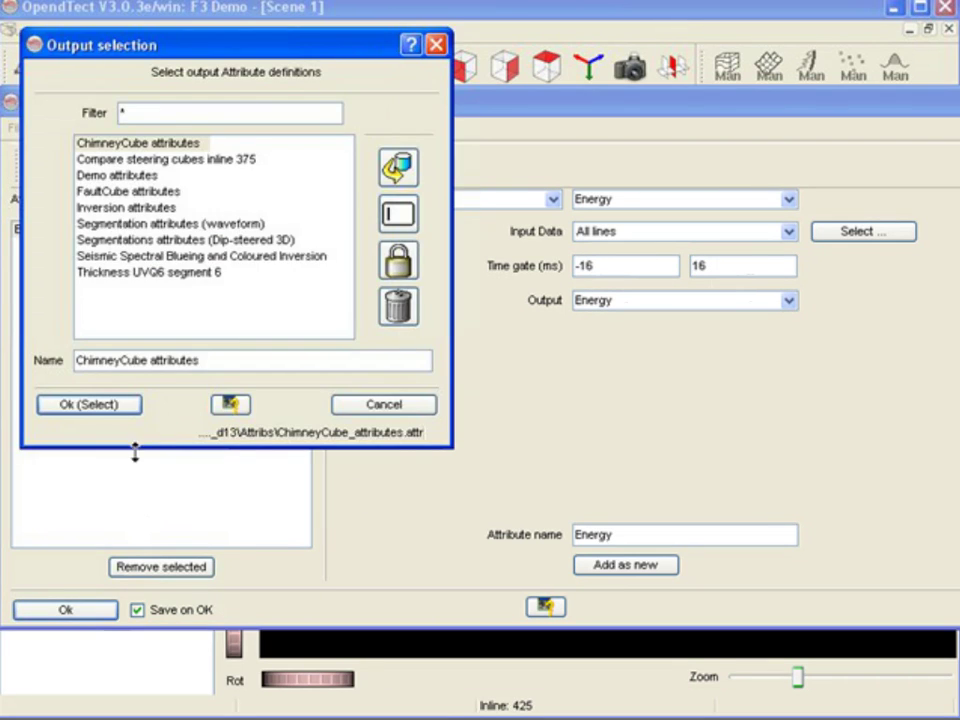
pyautogui.moveTo(230, 358); pyautogui.dragTo(62, 360)
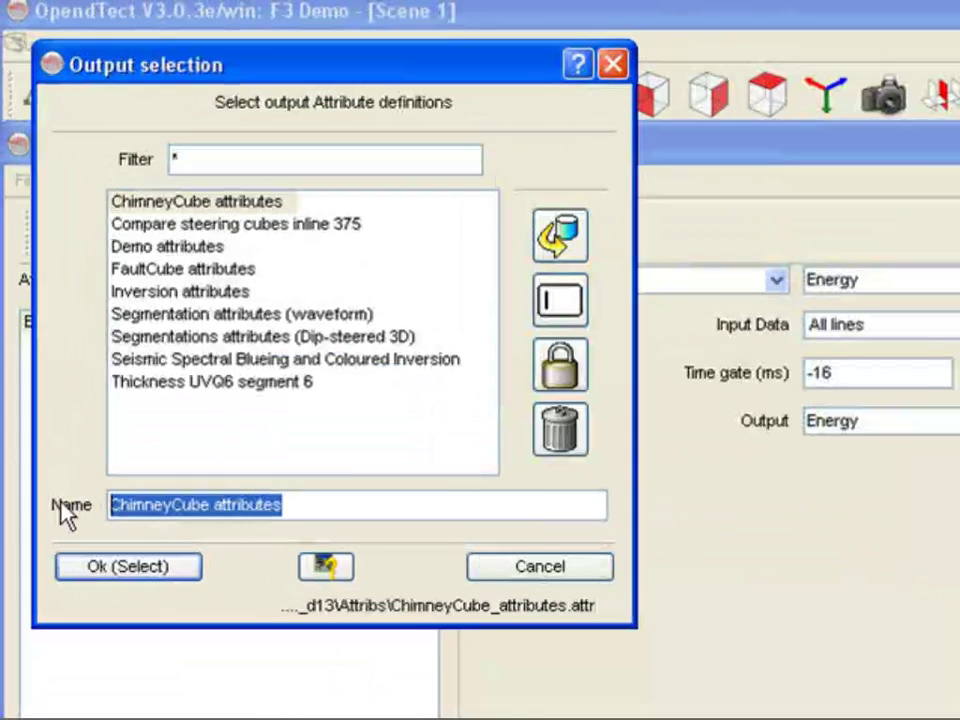
pyautogui.write('Ene')
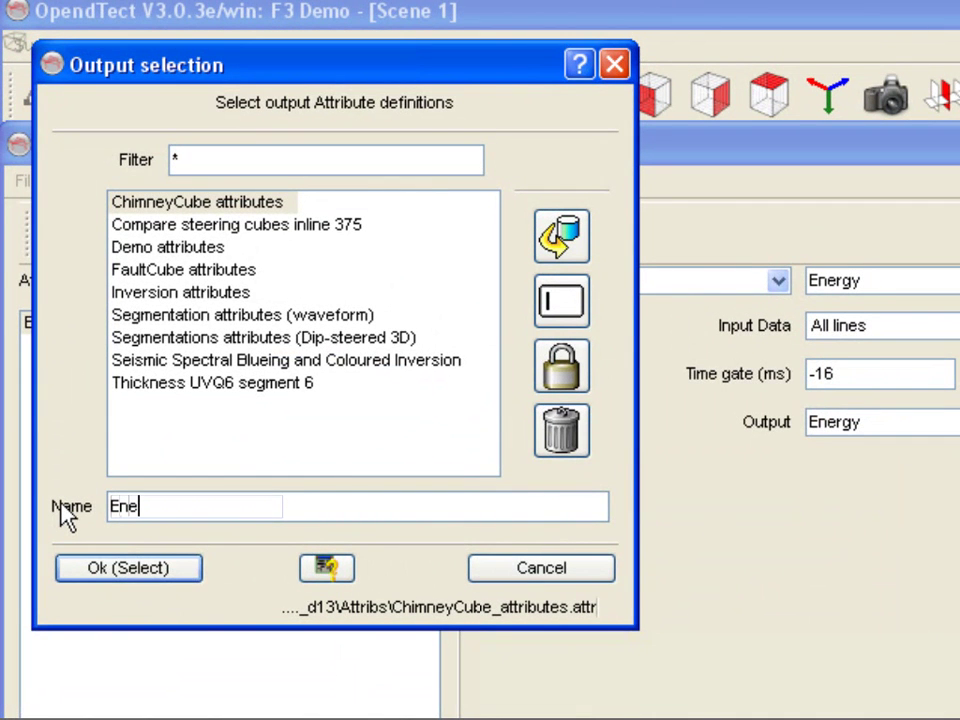
pyautogui.write('rgy')
# Save the Energy attribute set and add crossline 775 to the scene.
pyautogui.click(135, 570)
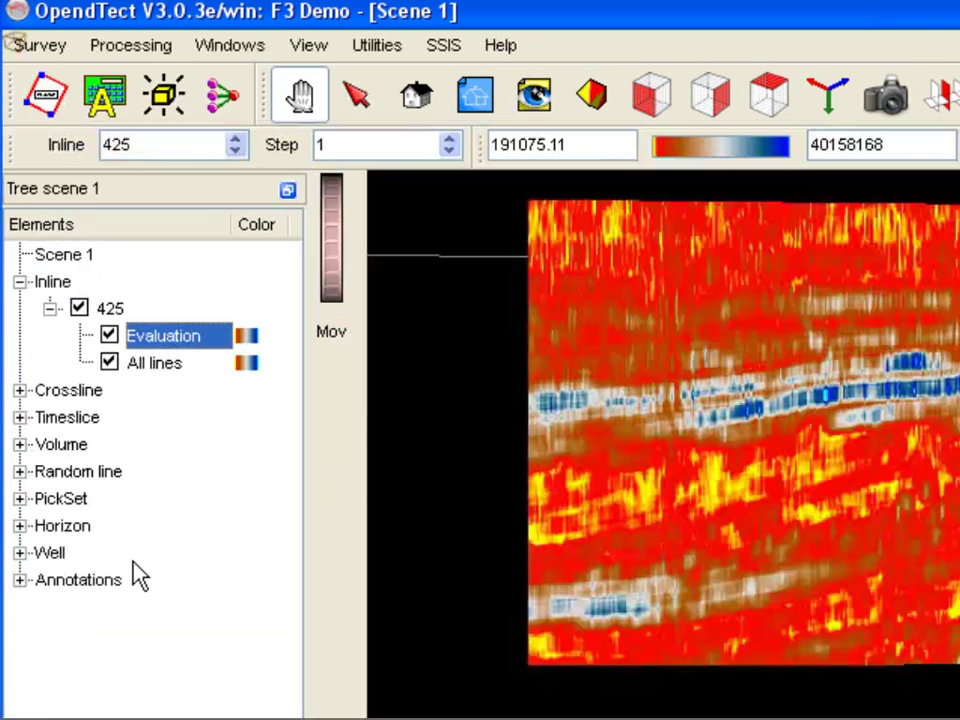
pyautogui.rightClick(68, 392)
pyautogui.click(122, 410)
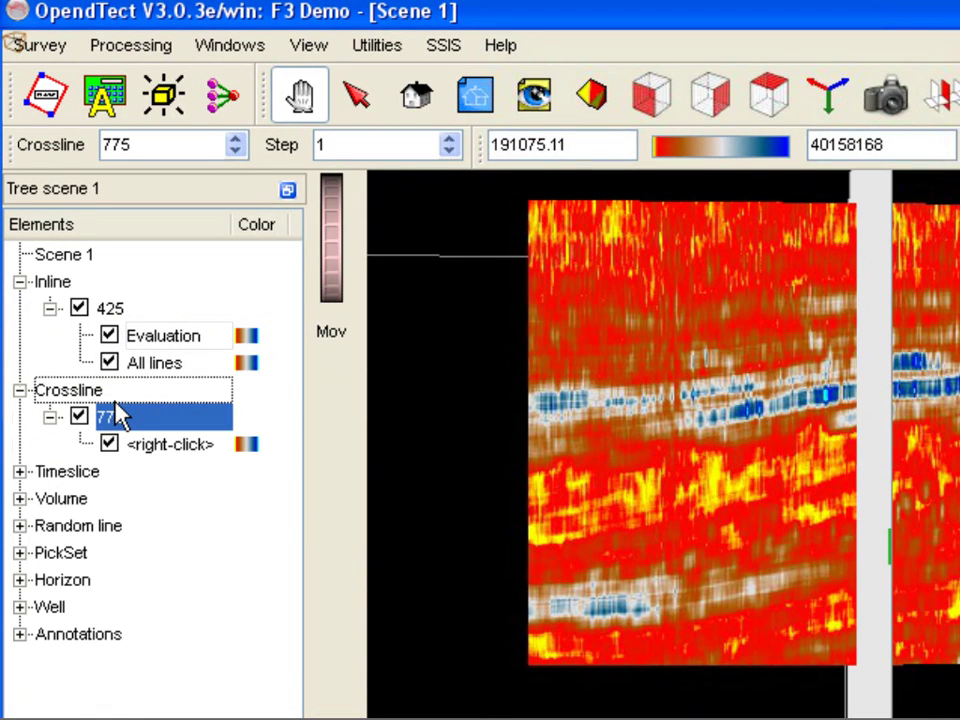
# Display the Attributes 3D Energy attribute on crossline 775 and rotate the view to face it.
pyautogui.rightClick(165, 455)
pyautogui.moveTo(221, 463)
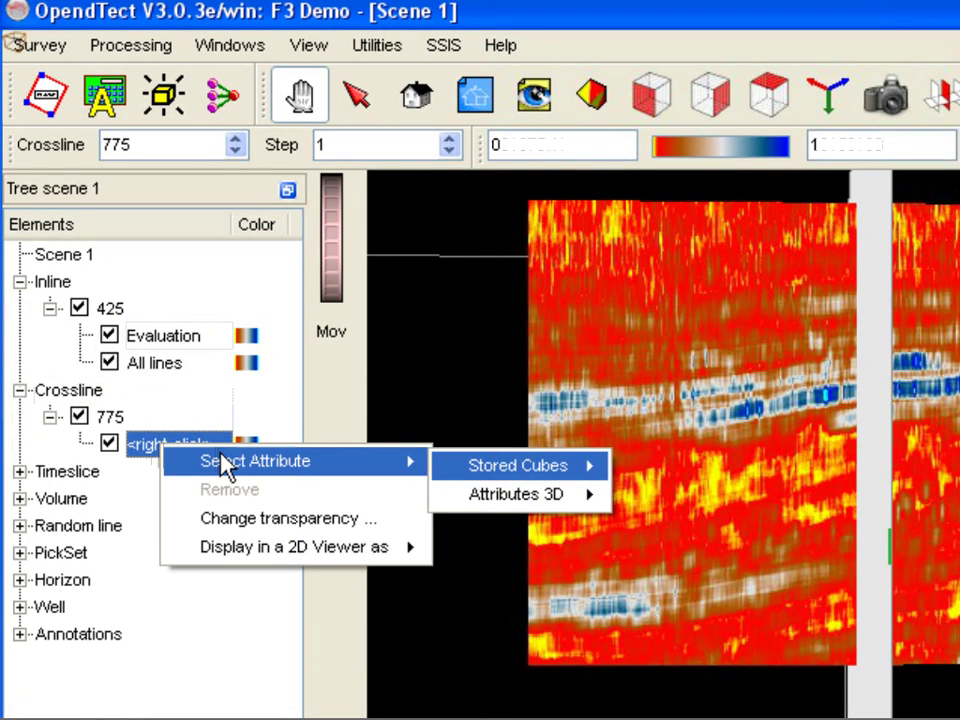
pyautogui.moveTo(500, 505)
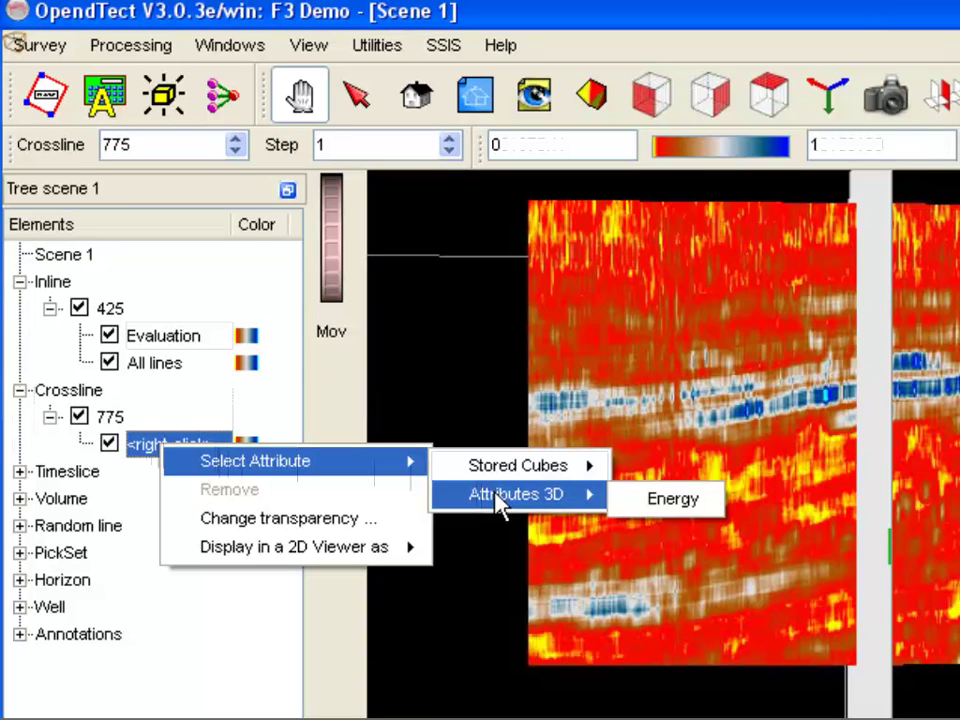
pyautogui.click(670, 499)
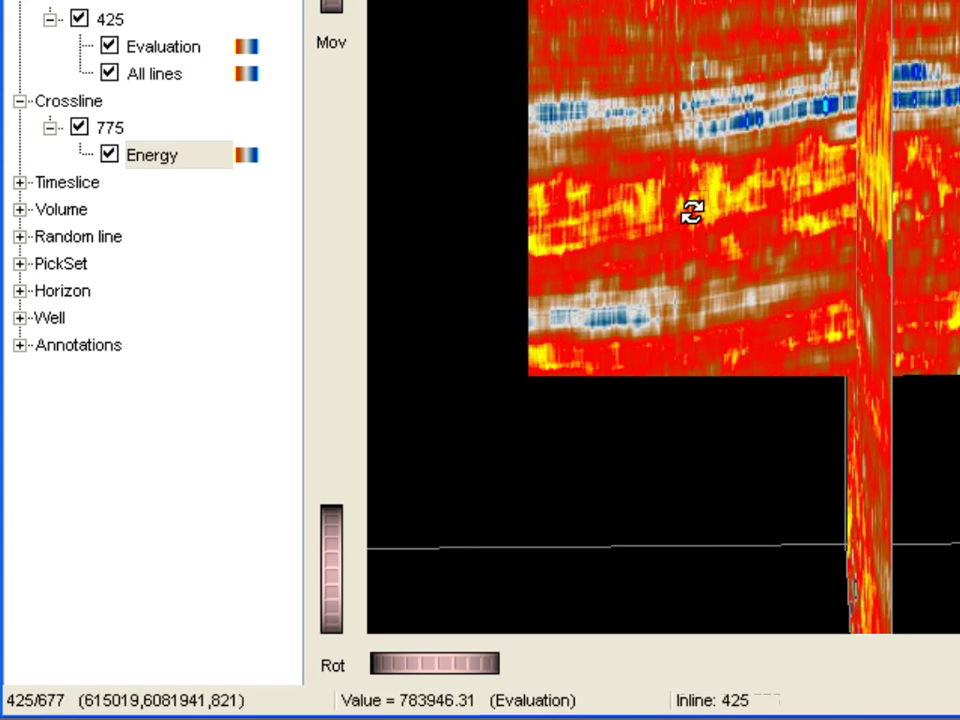
pyautogui.moveTo(418, 672); pyautogui.dragTo(503, 696)
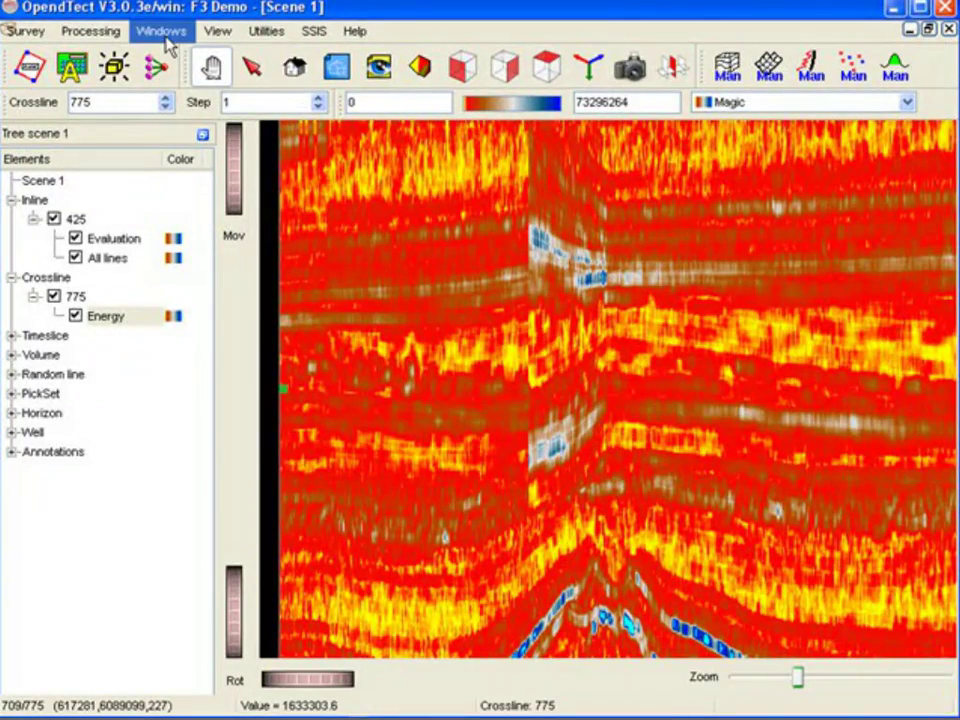
# Open the Processing menu to reach the seismic output options.
pyautogui.click(92, 31)
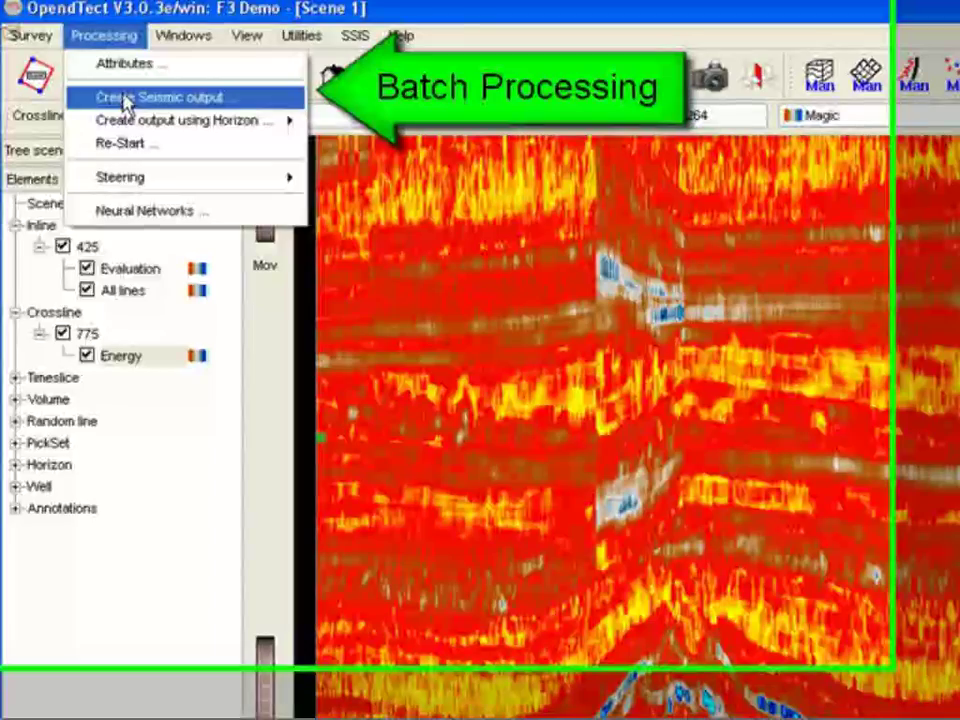
# Output the Energy attribute to a new cube named 'New Energy cube' and proceed with batch processing.
pyautogui.click(127, 100)
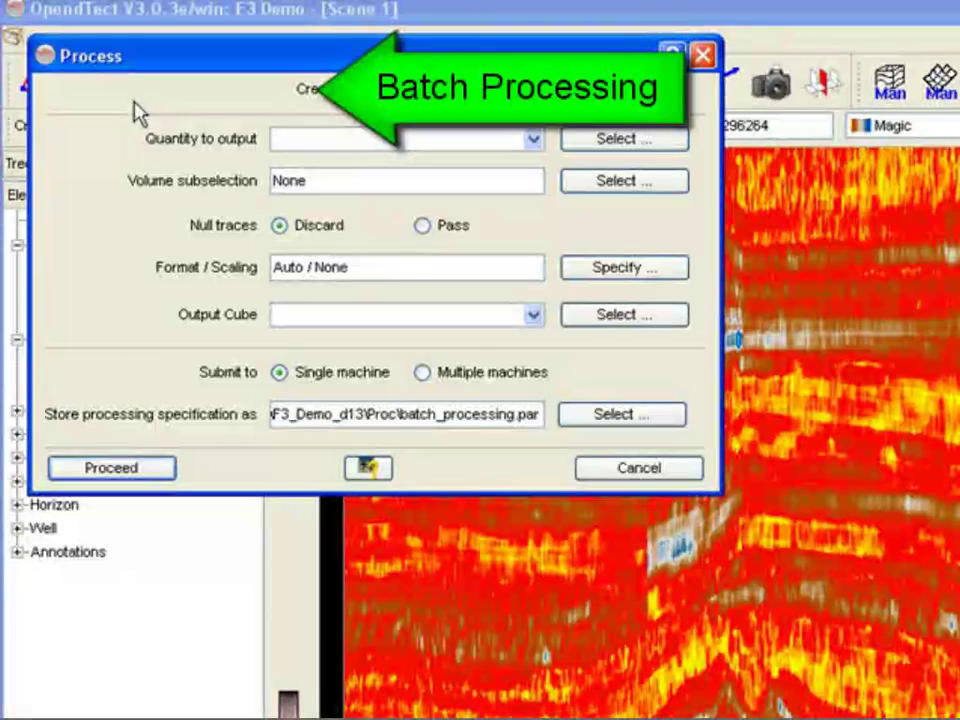
pyautogui.click(630, 138)
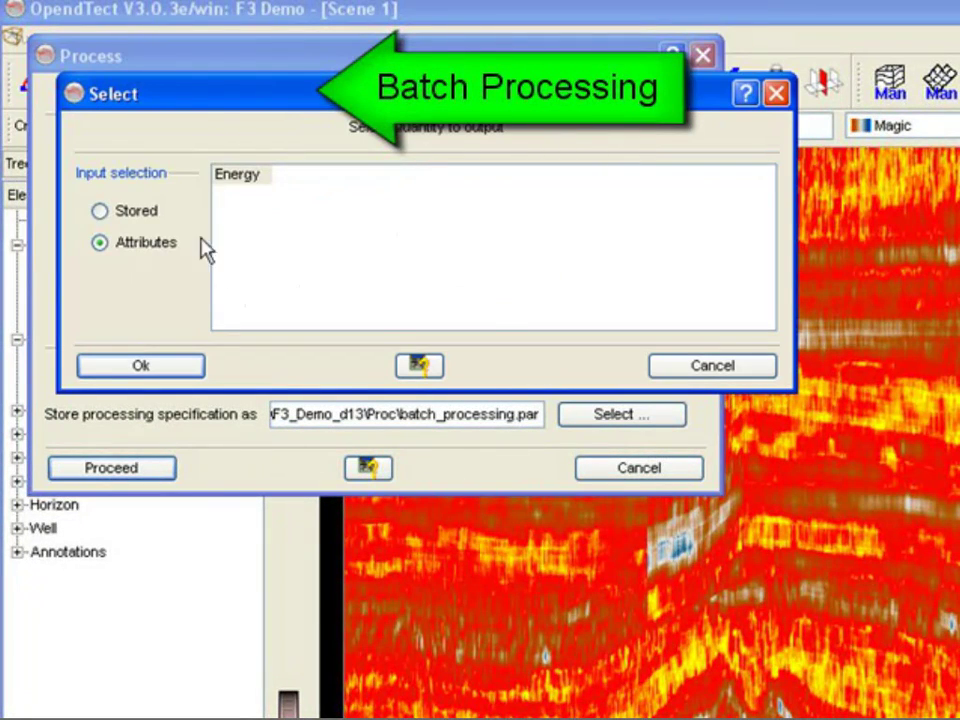
pyautogui.click(162, 372)
pyautogui.click(286, 313)
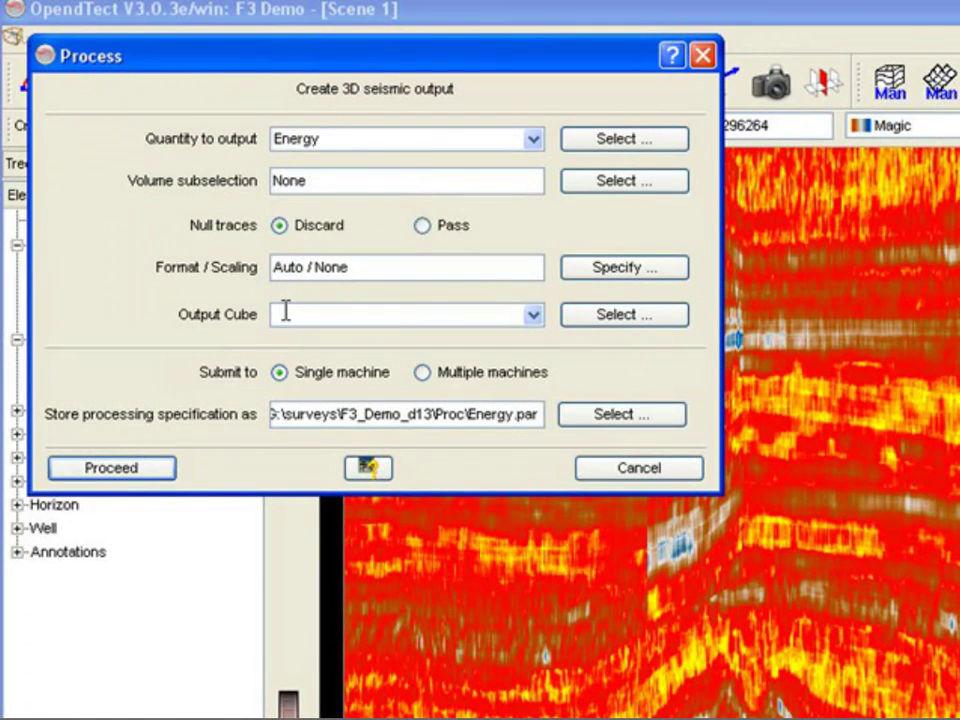
pyautogui.write('New Ener')
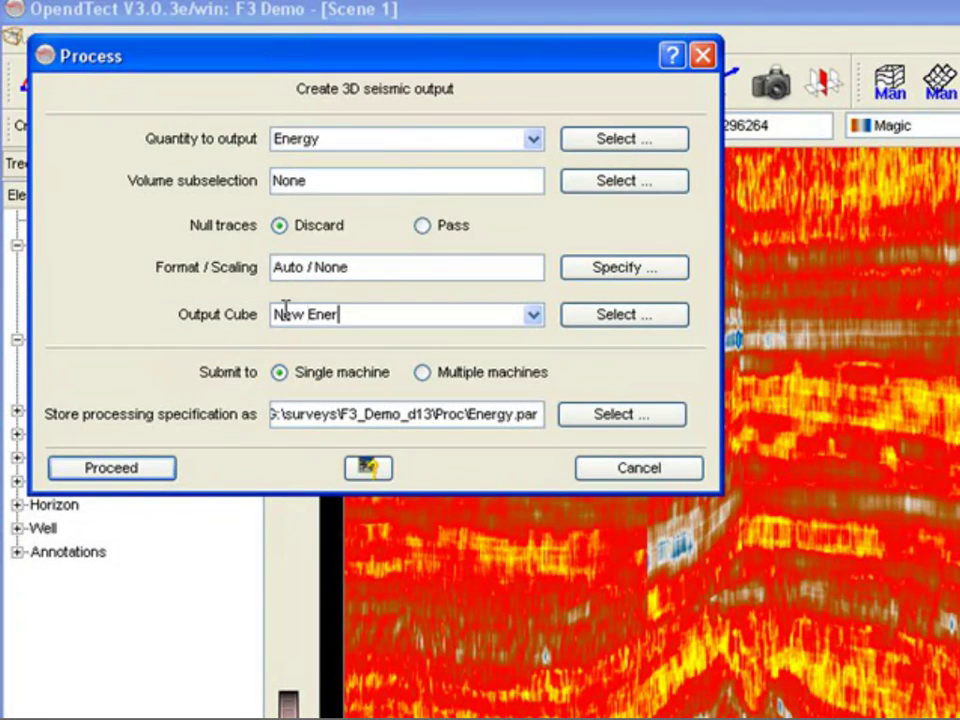
pyautogui.write('gy cube')
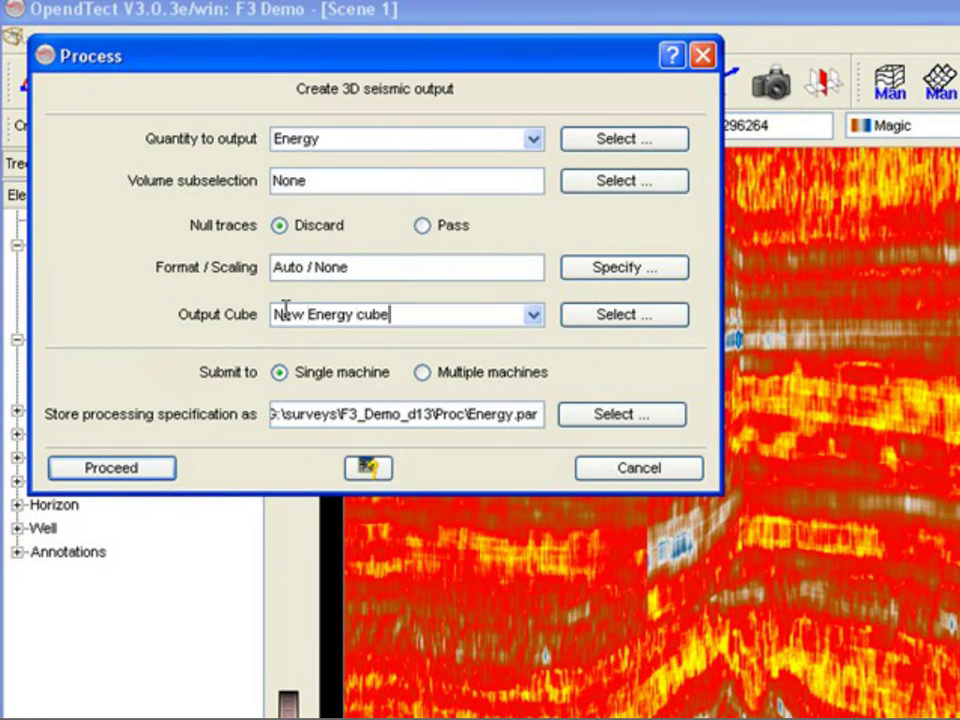
pyautogui.click(133, 482)
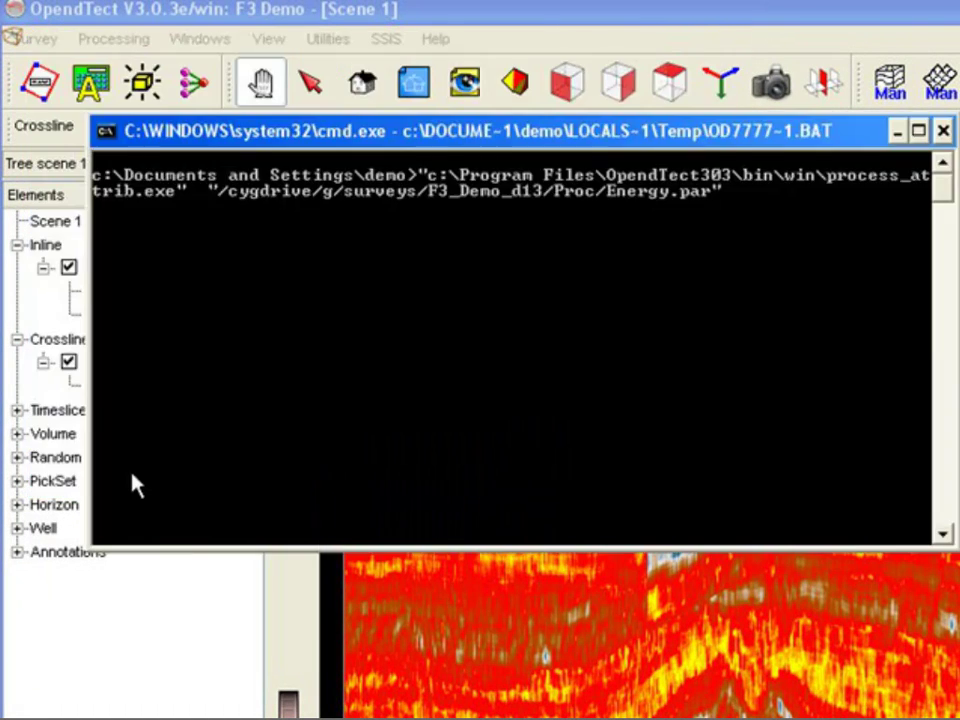